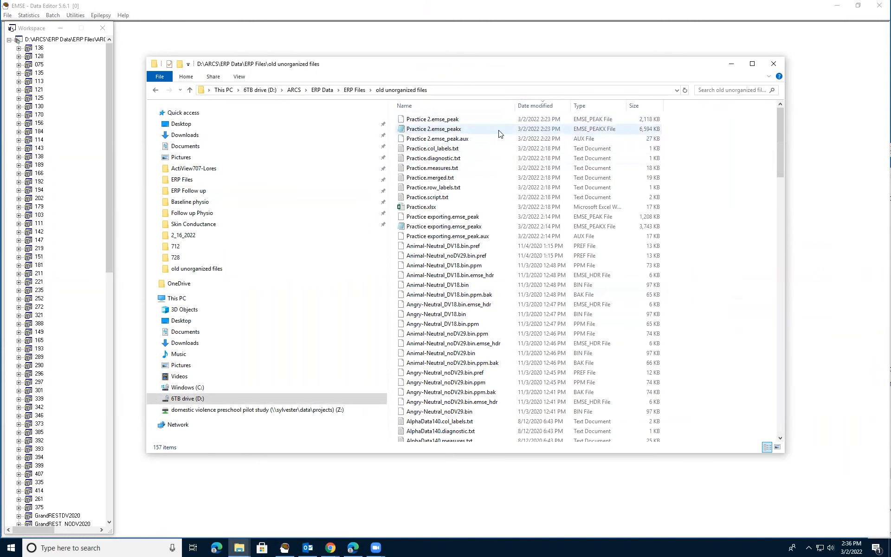
Open Practice 2.emse_peakx in a maximized Notepad window and scroll through its peak rows.
double_click(404, 131)
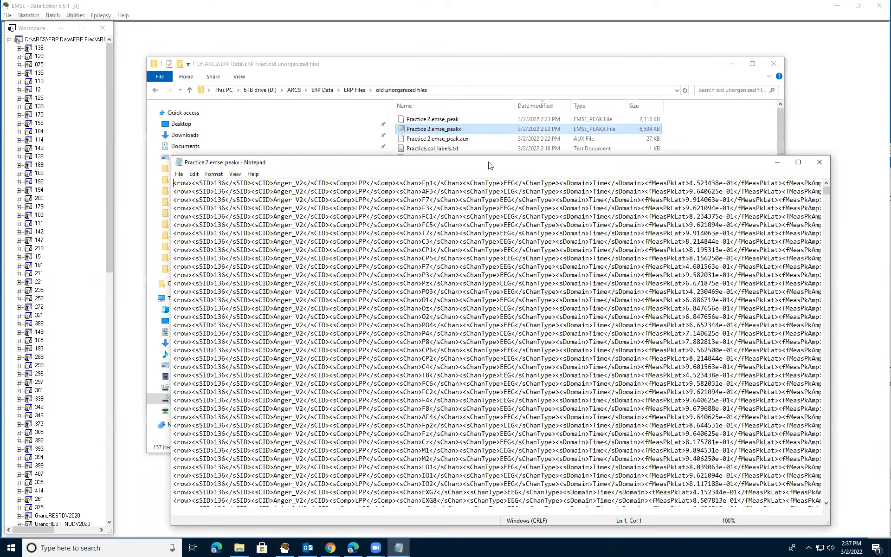
key("super+Up")
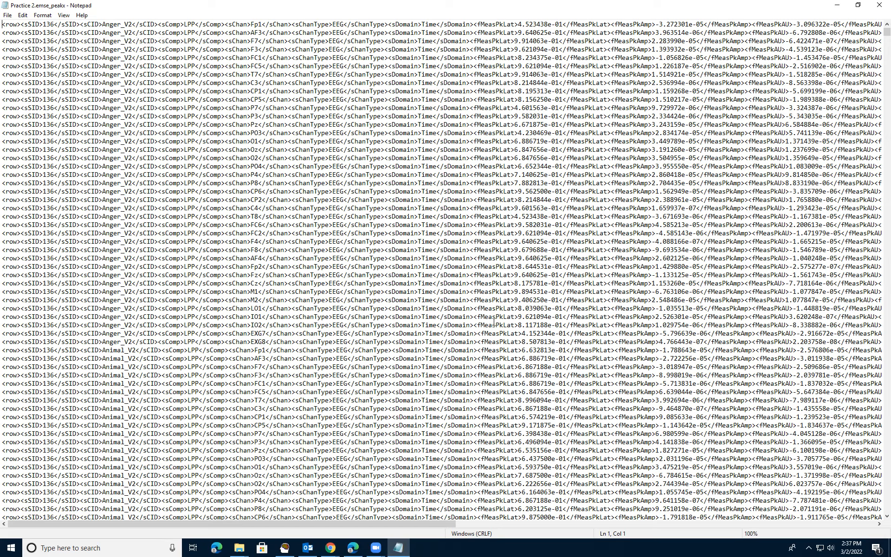
scroll(246, 236, "down", 4)
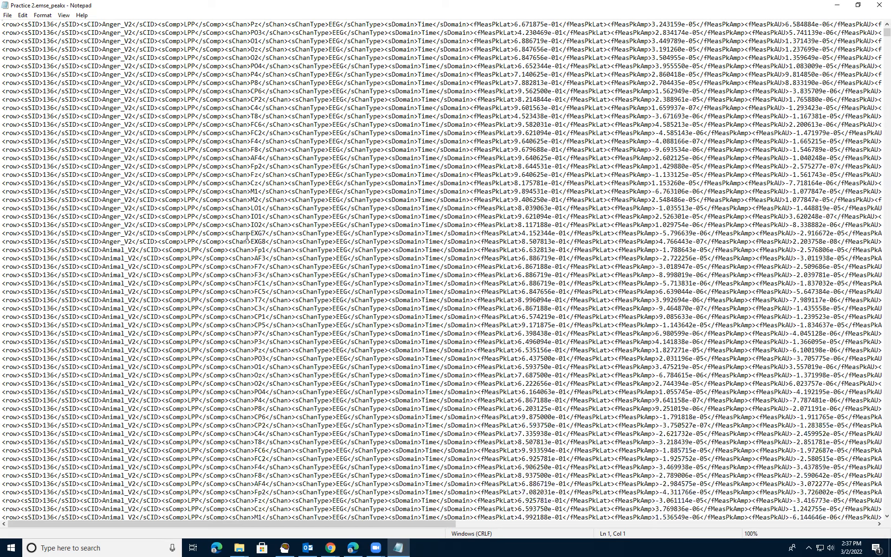
scroll(247, 235, "down", 10)
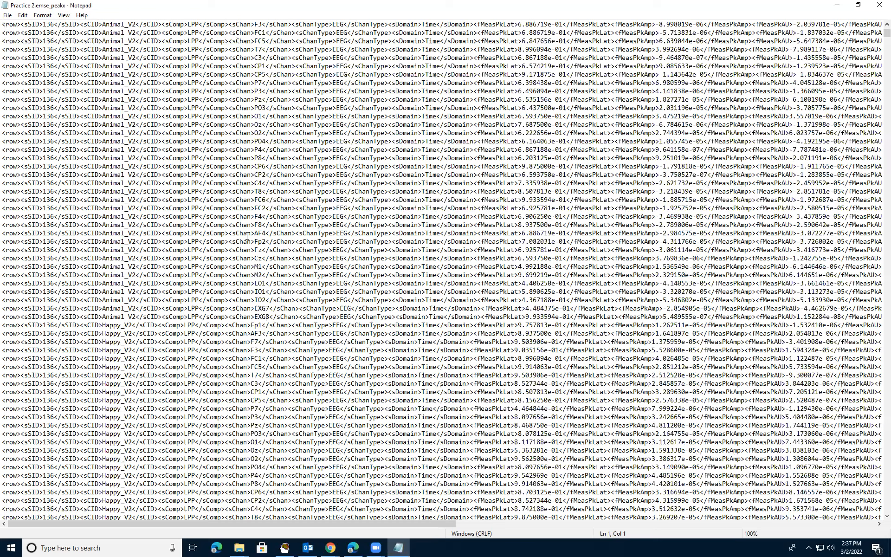
scroll(313, 174, "down", 20)
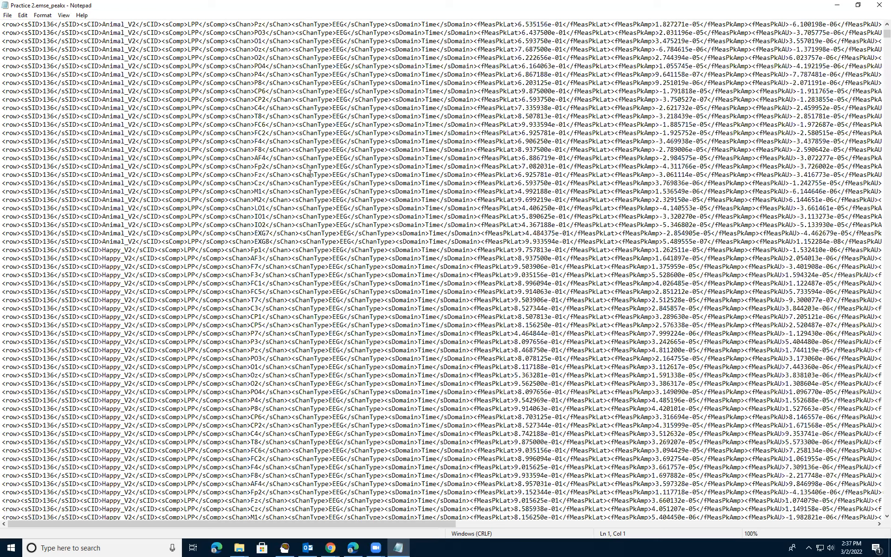
scroll(311, 174, "down", 1)
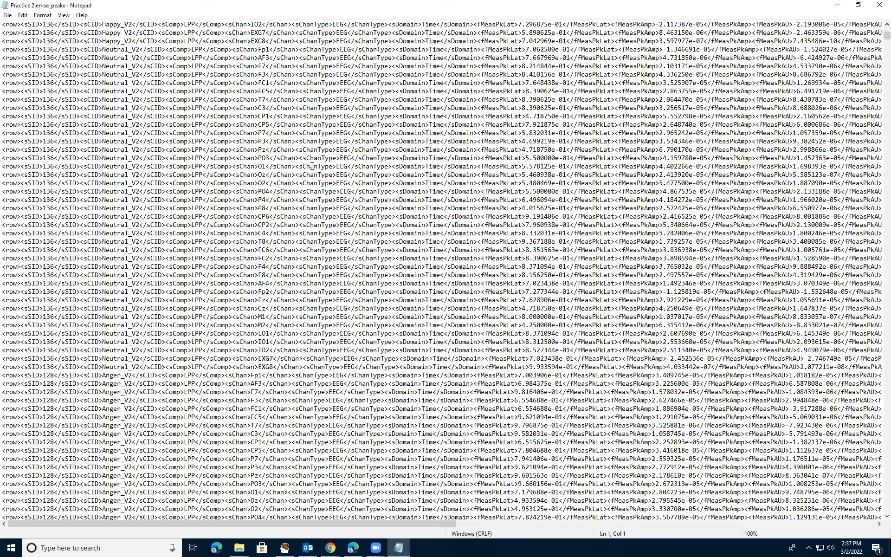
Select all of the file's XML text.
left_click(310, 174)
key("ctrl+a")
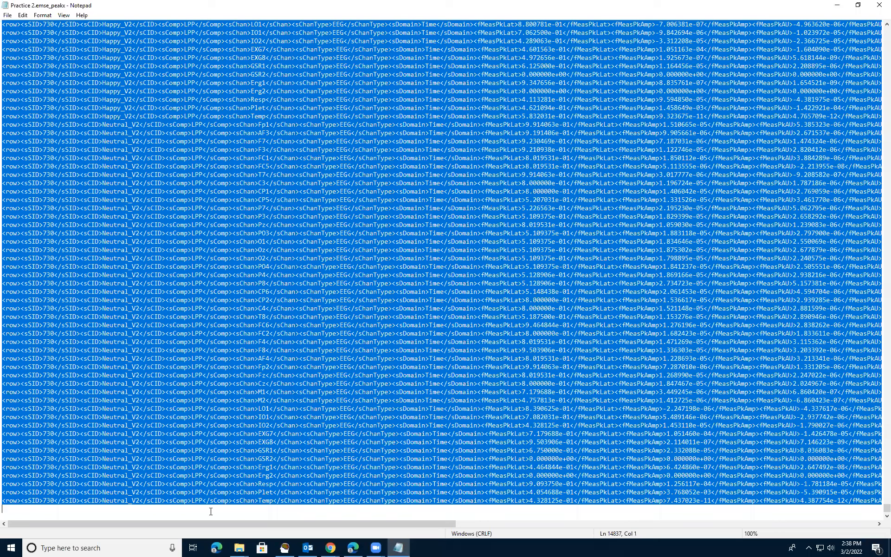
left_click(81, 547)
Launch Excel and paste the copied peak-file text into cell A1 of a blank workbook.
left_click(205, 328)
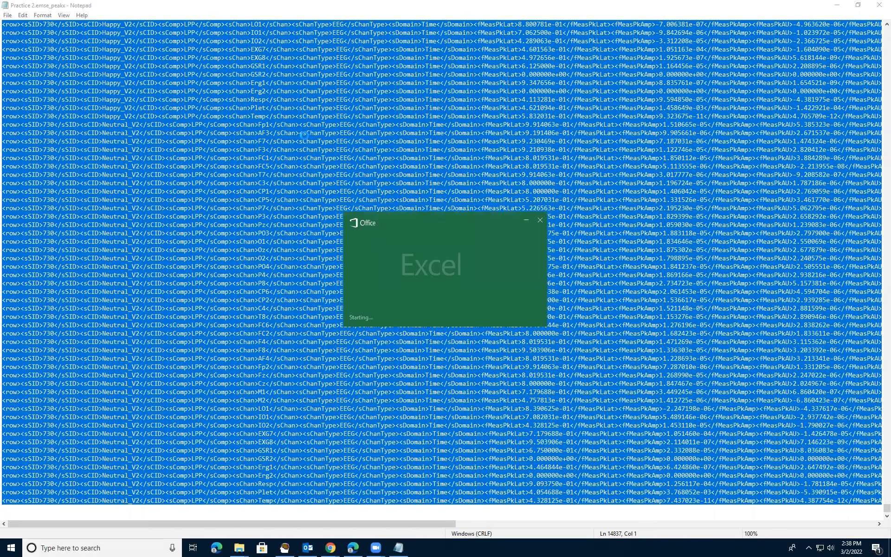
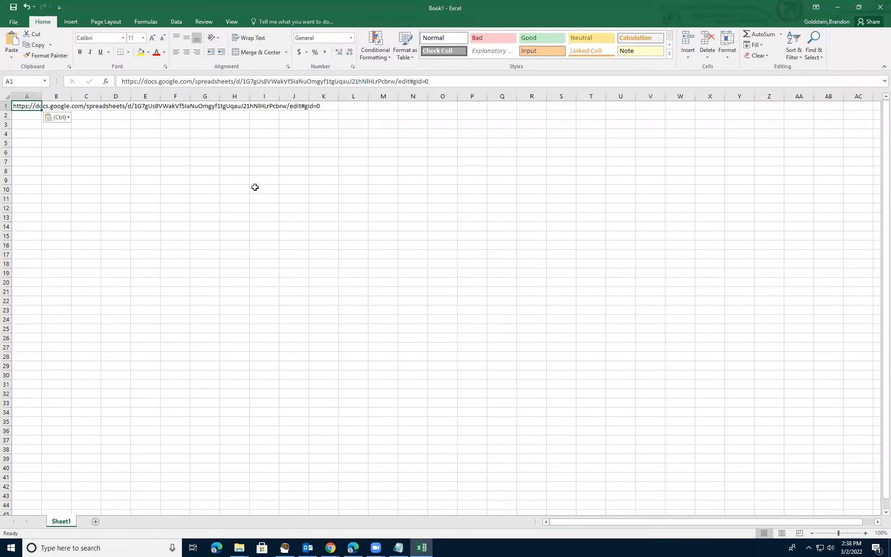
key("ctrl+z")
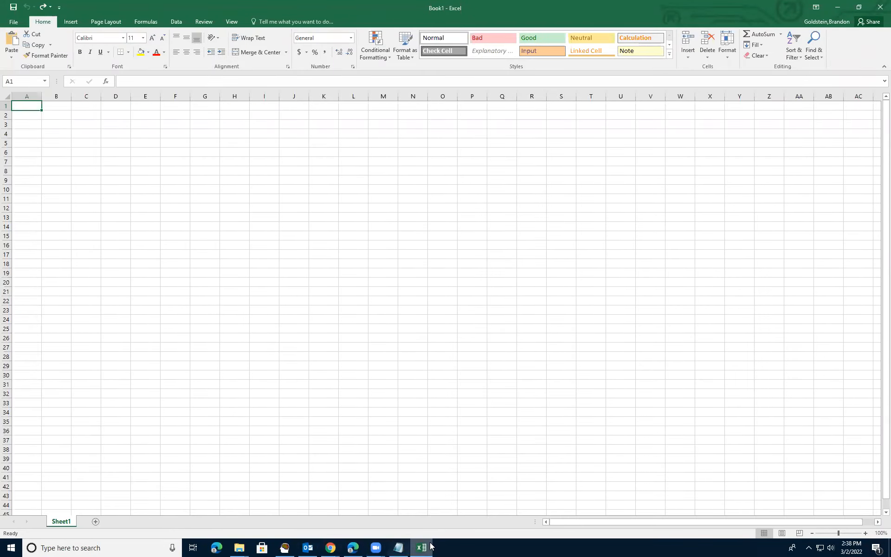
left_click(398, 548)
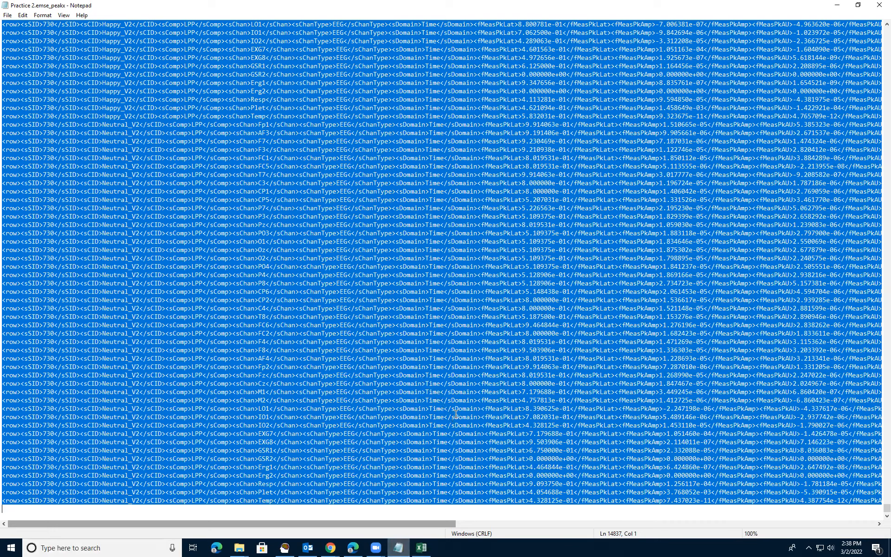
key("ctrl+c")
key("alt+Tab")
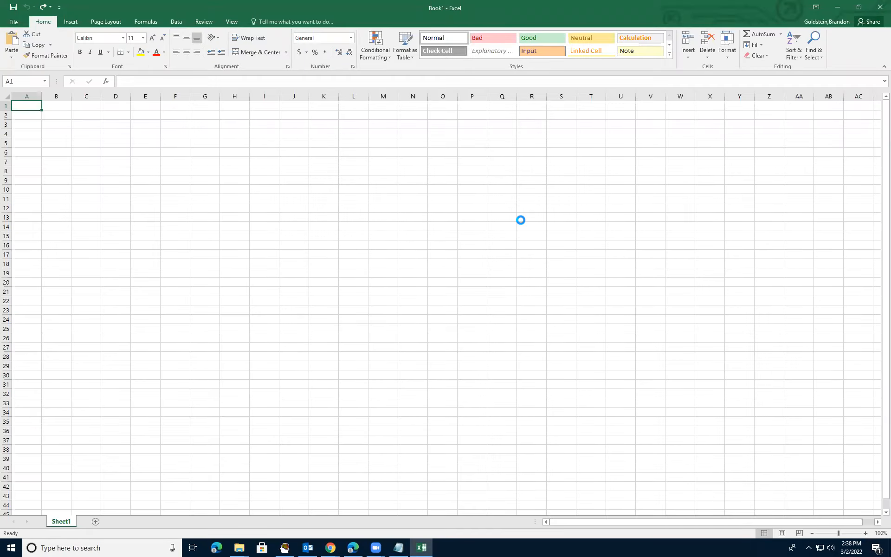
key("ctrl+v")
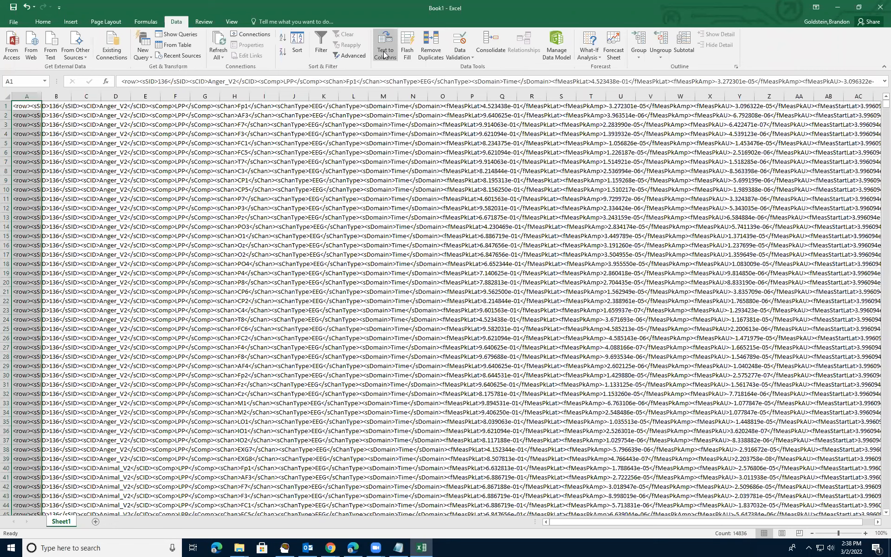
left_click(384, 55)
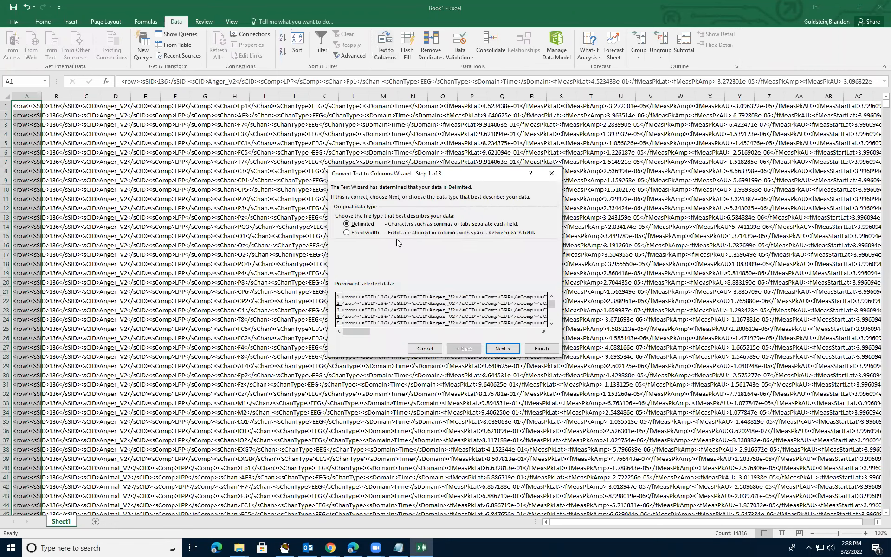
Run Text to Columns as Delimited with > as the custom Other delimiter.
left_click(364, 236)
left_click(374, 223)
left_click(508, 352)
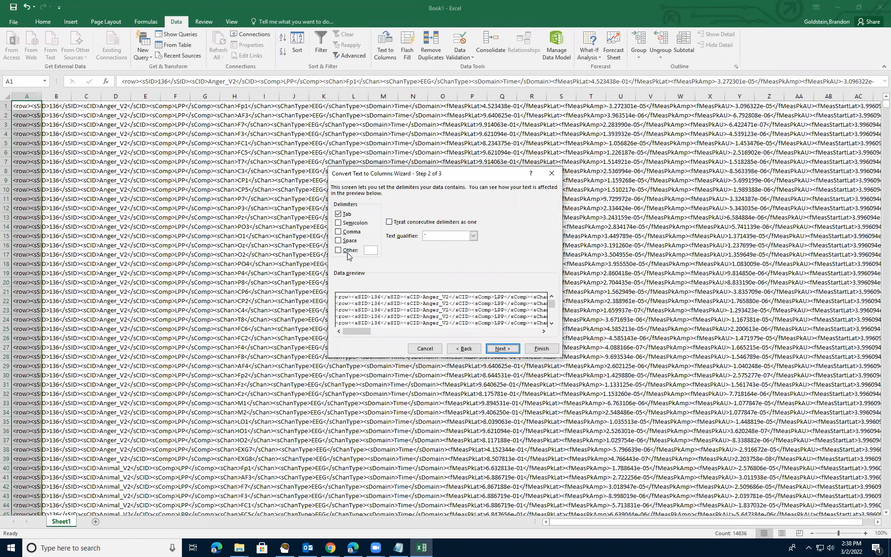
left_click(370, 250)
type("<")
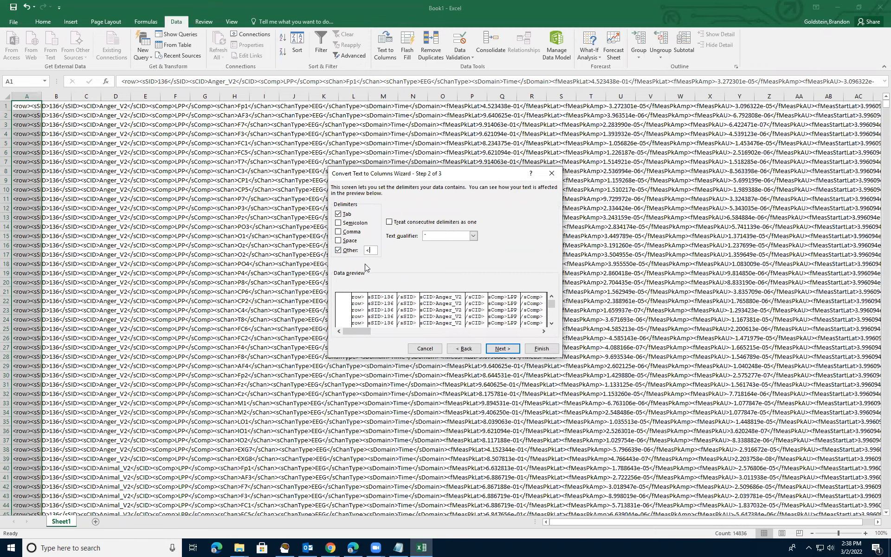
key("BackSpace")
type(">")
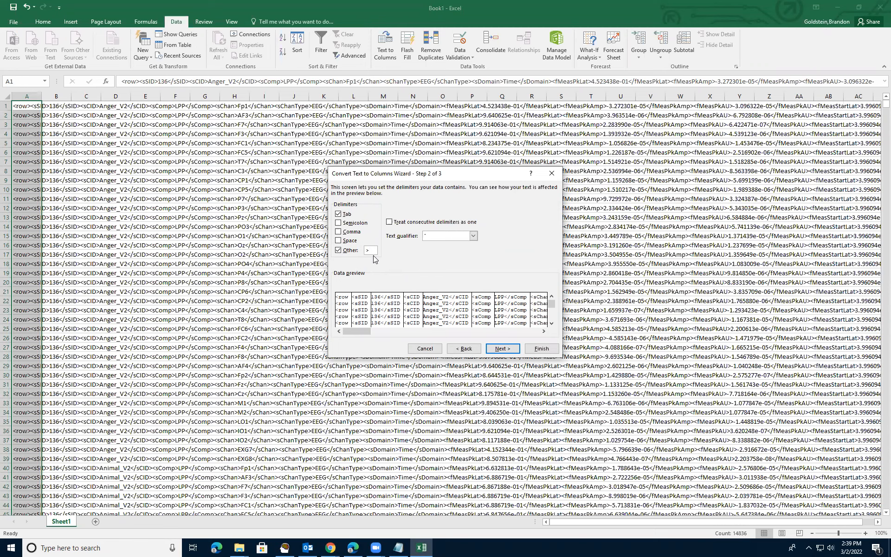
left_click(513, 352)
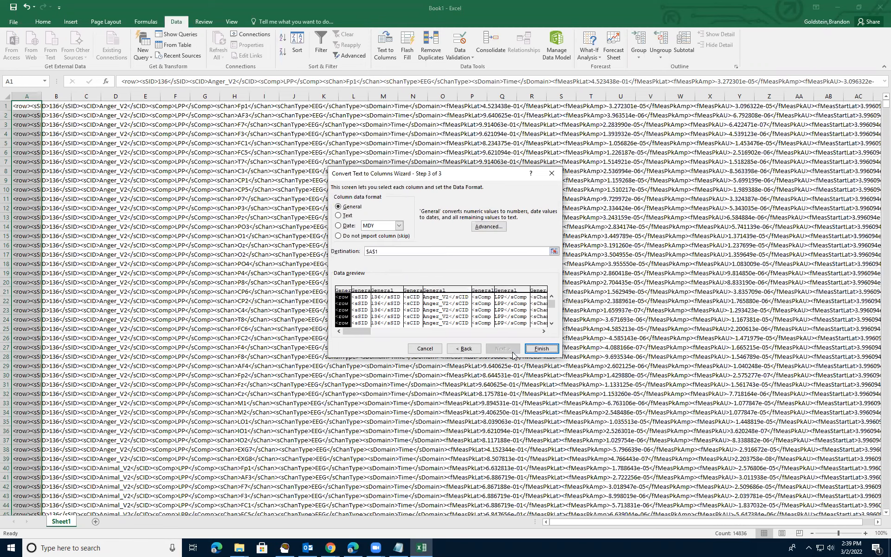
left_click(541, 348)
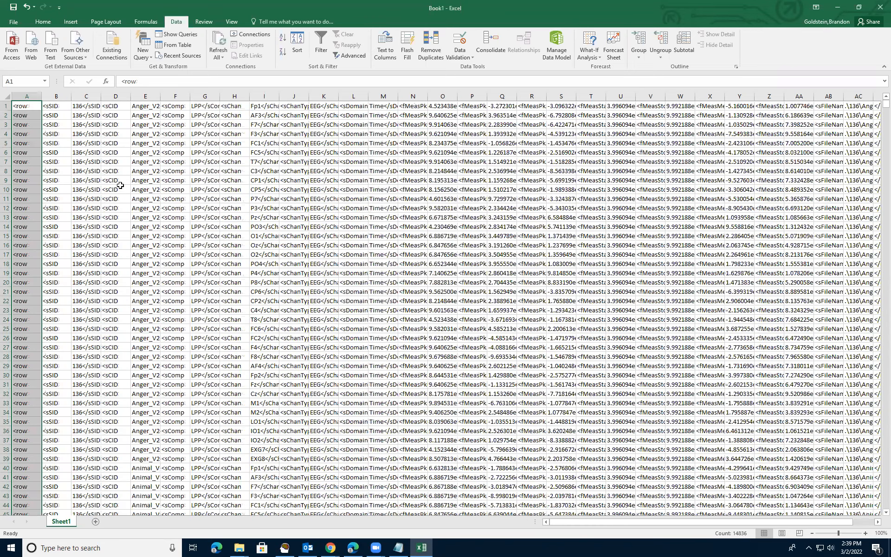
Autofit columns C, E and I, then select column C of subject IDs.
double_click(159, 96)
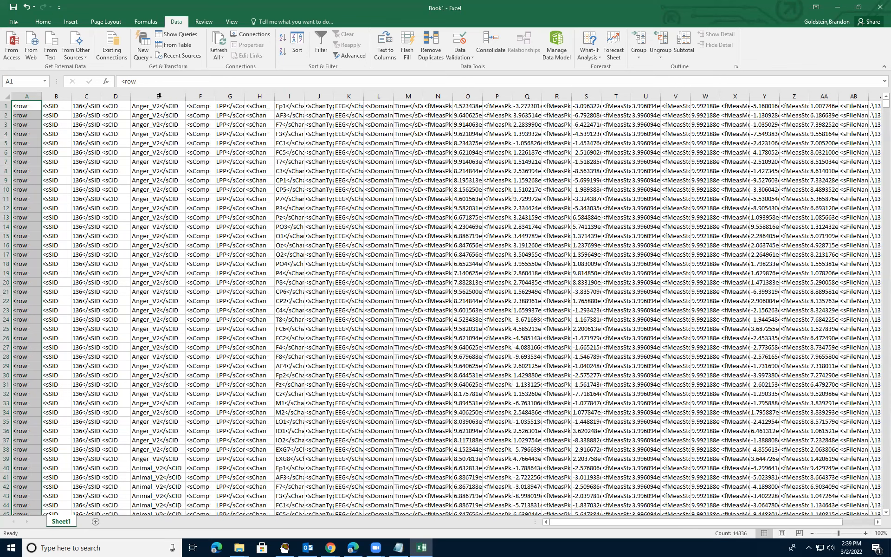
double_click(100, 96)
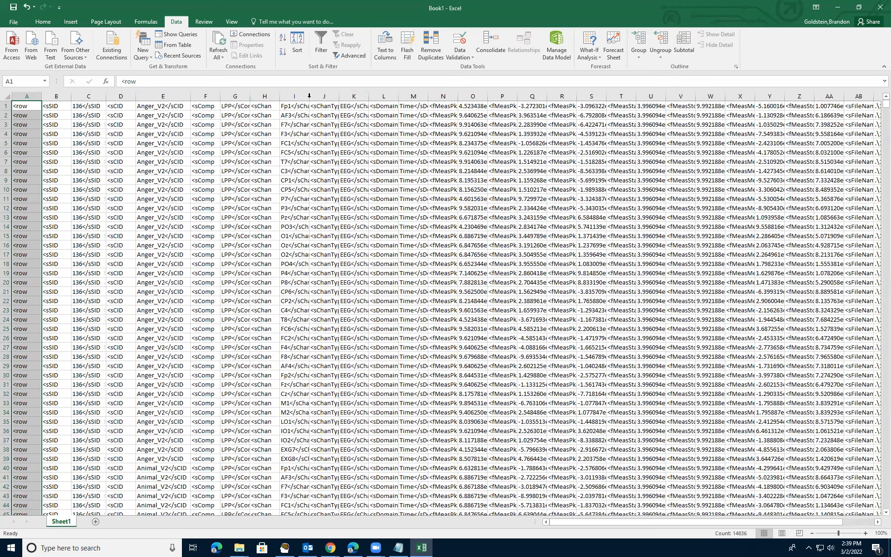
double_click(309, 96)
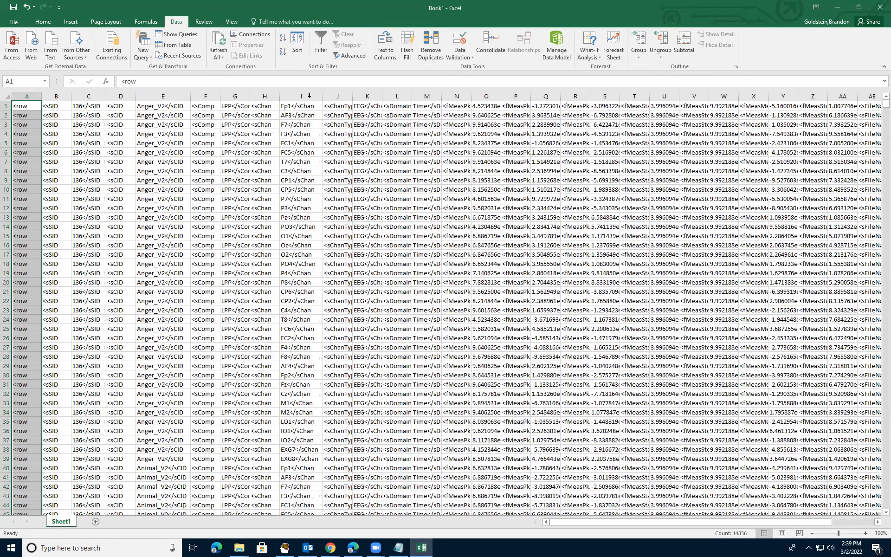
left_click(88, 96)
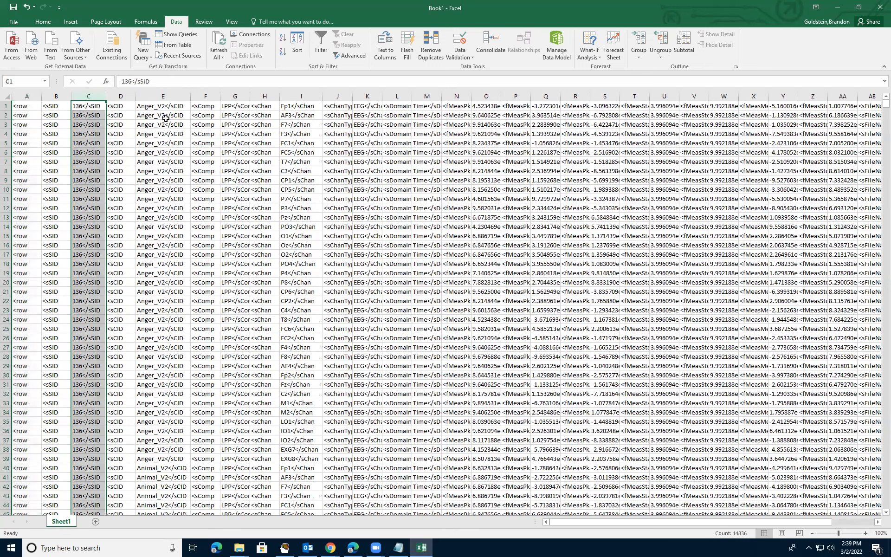
left_click(160, 95)
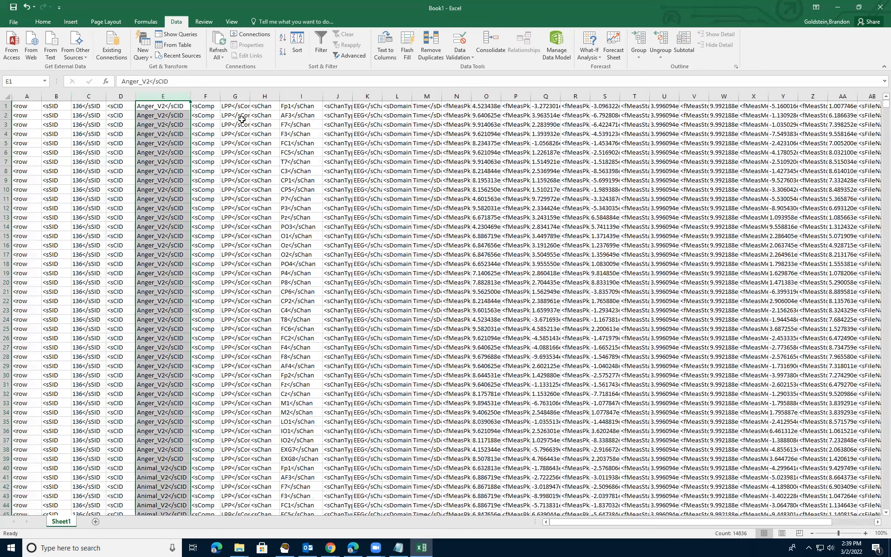
left_click(298, 96)
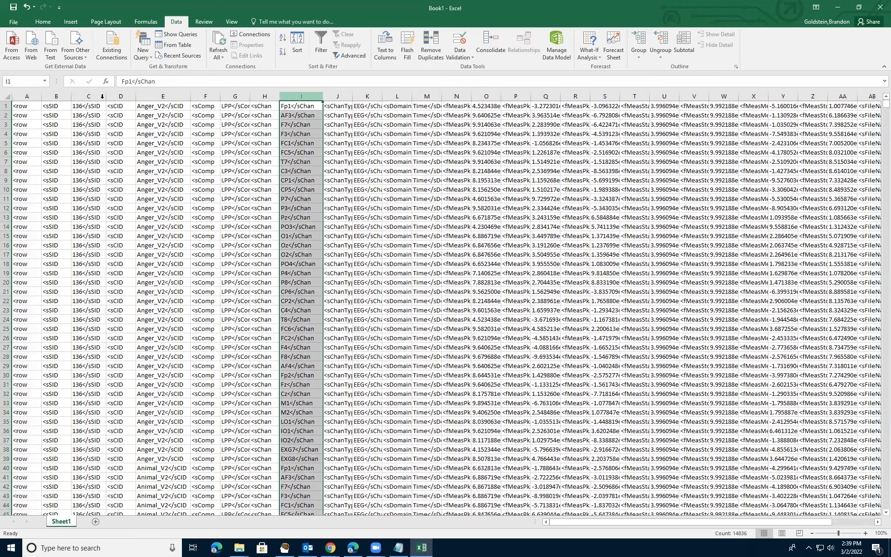
left_click(88, 95)
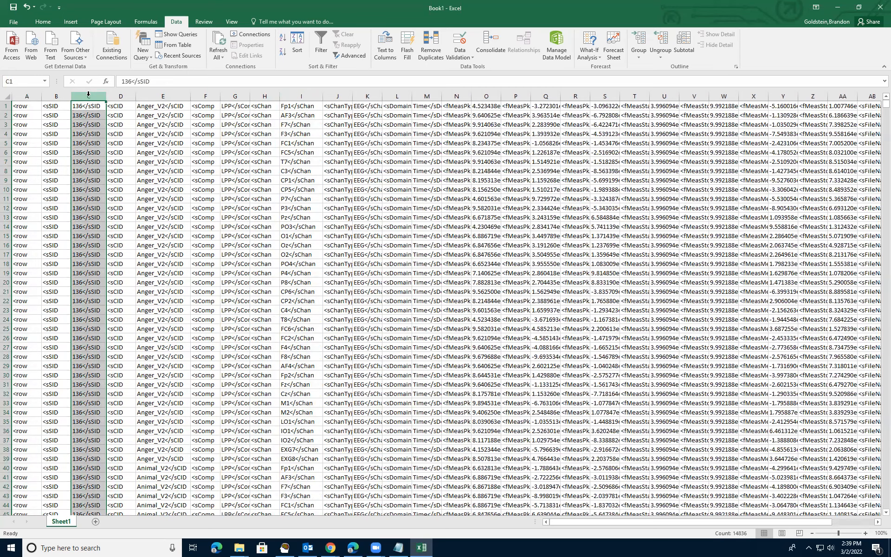
Copy the trailing '</sSID' tag from cell C1 and bring up Find and Replace.
double_click(104, 105)
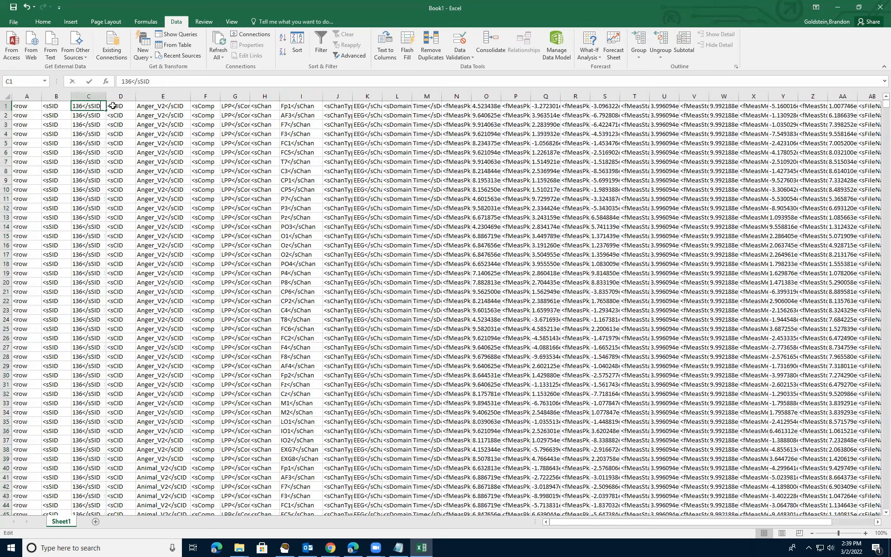
key("shift+Left")
key("shift+Left")
key("shift+Left")
key("shift+Left")
key("shift+Left")
key("shift+Left")
key("ctrl+c")
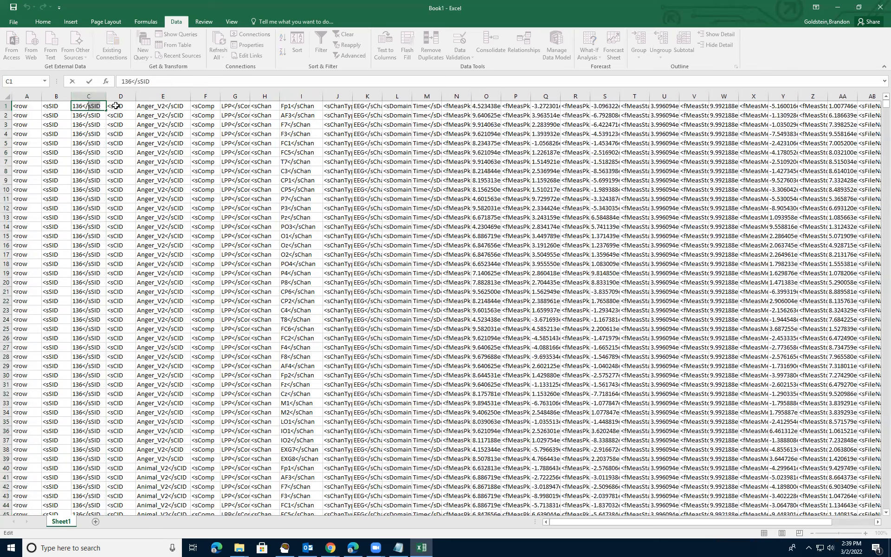
key("Return")
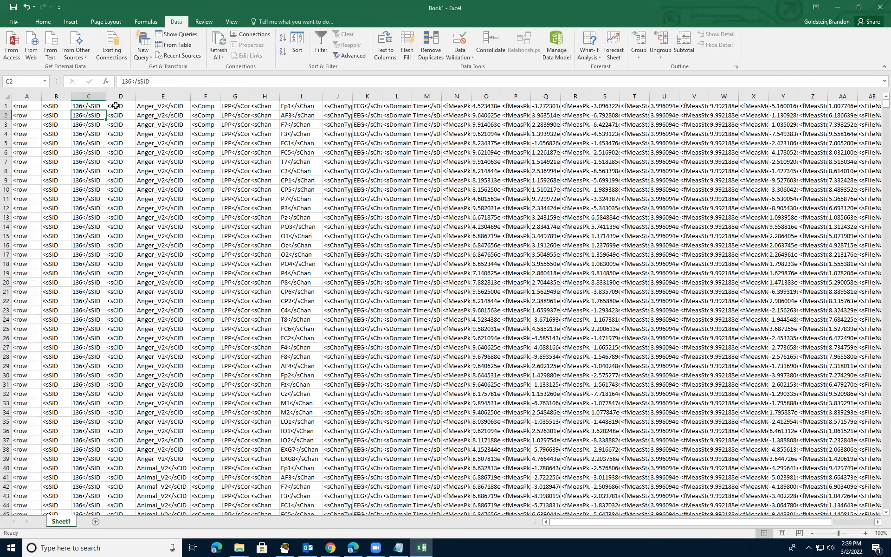
key("ctrl+h")
Replace all '</sSID' tags with nothing.
key("ctrl+v")
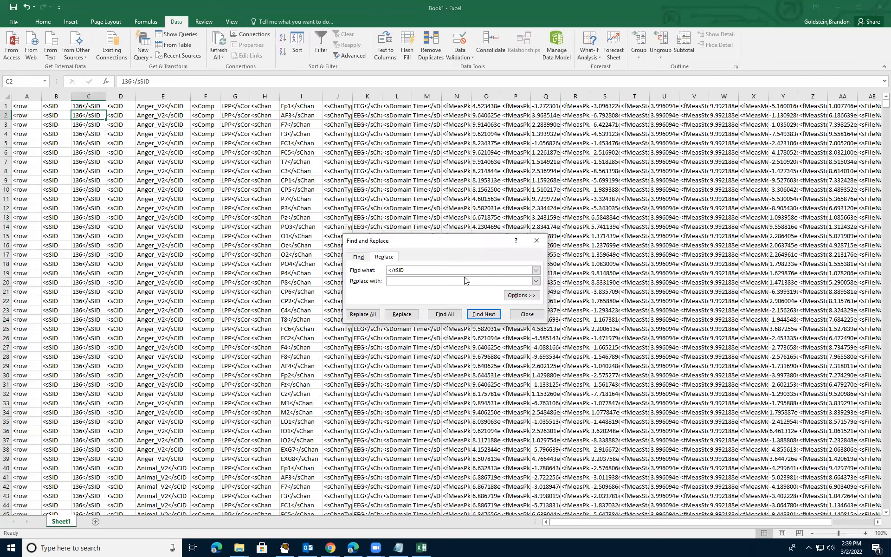
left_click(373, 315)
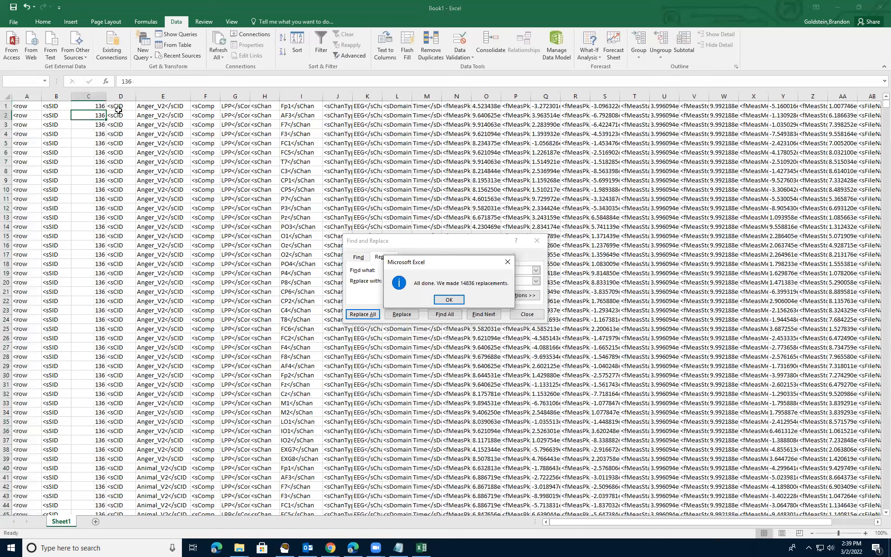
key("Return")
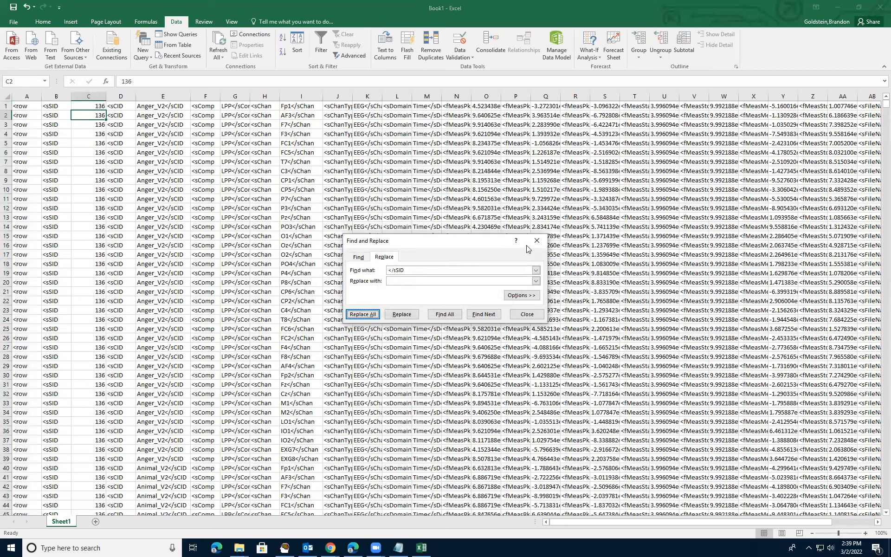
Copy '</sChan' from cell I1 and replace all occurrences with nothing.
left_click(309, 106)
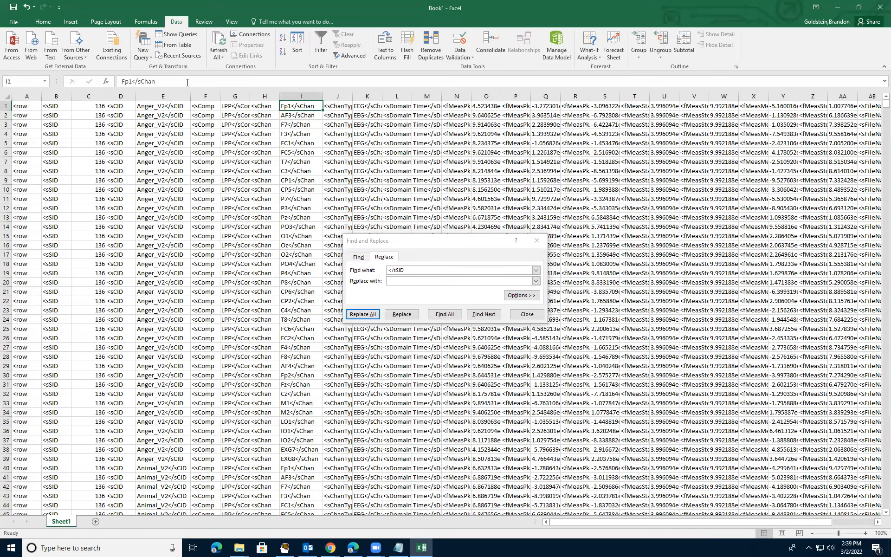
left_click_drag(155, 81, 133, 82)
key("ctrl+c")
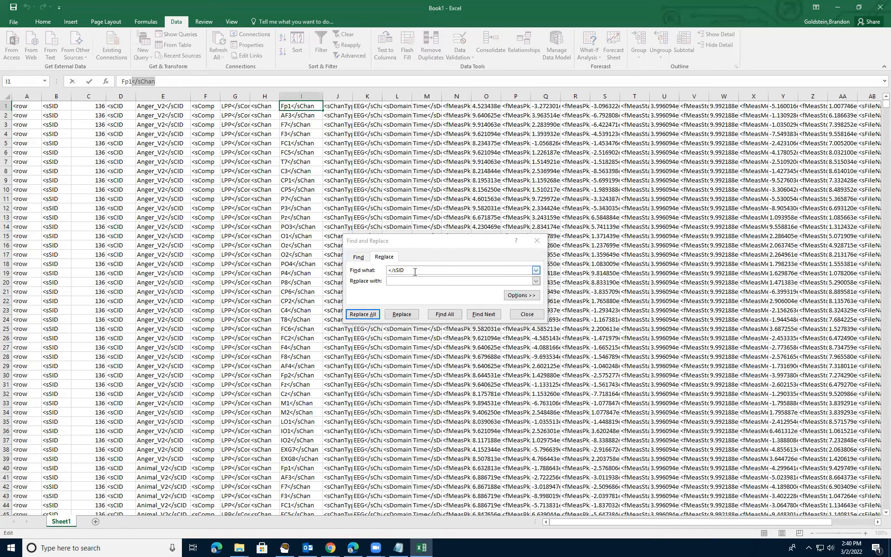
double_click(423, 269)
key("ctrl+v")
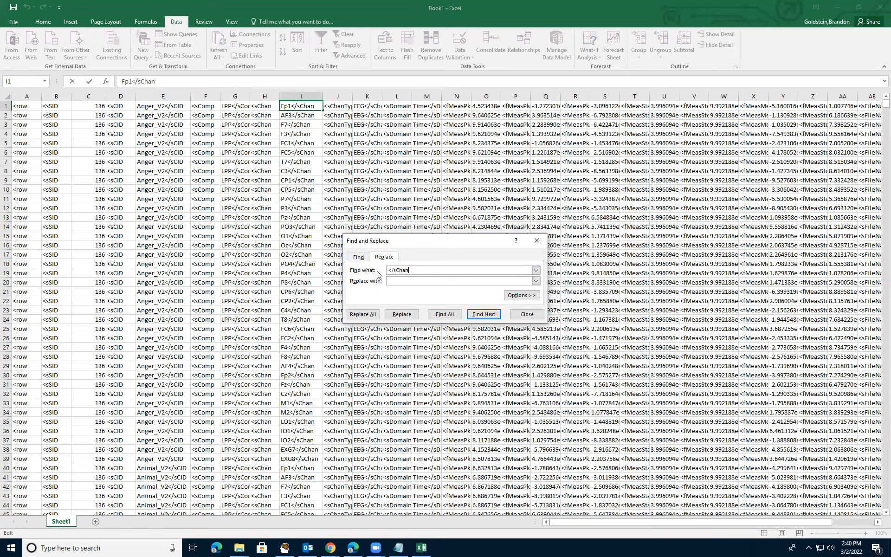
left_click(370, 315)
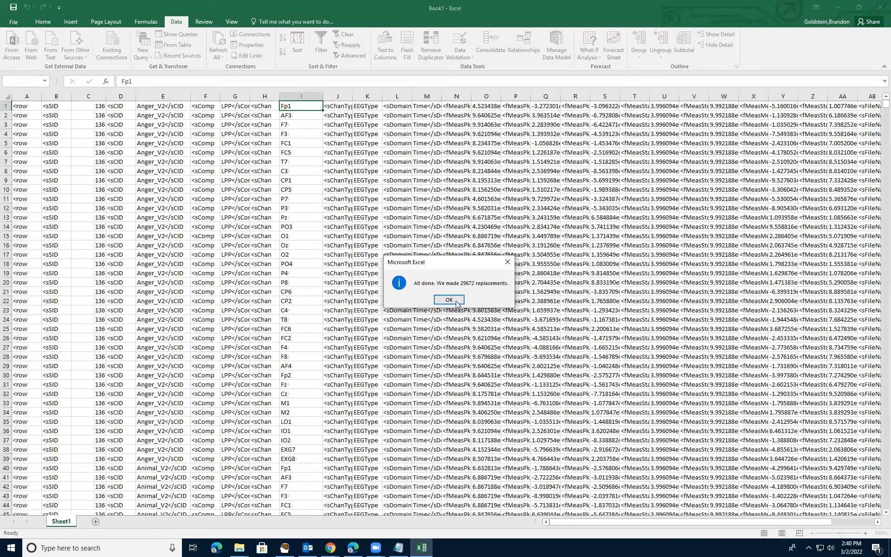
key("Return")
Copy '</sCID' from cell E1, replace all with nothing, and close Find and Replace.
left_click(163, 106)
left_click_drag(169, 82, 150, 83)
key("ctrl+c")
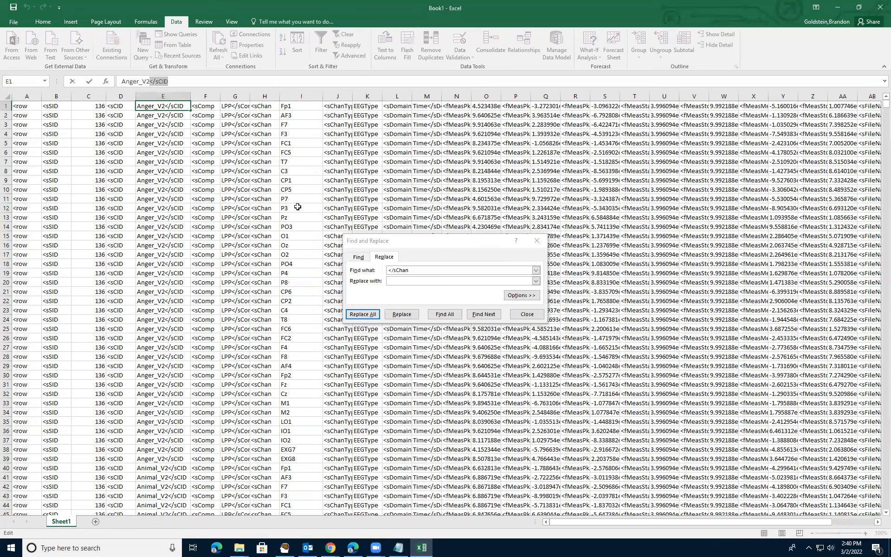
double_click(420, 270)
key("ctrl+v")
left_click(375, 316)
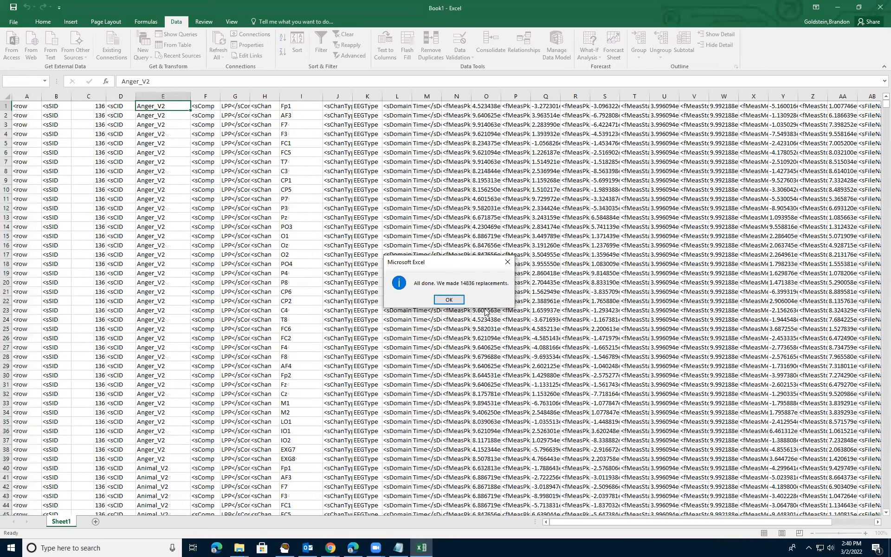
left_click(451, 299)
left_click(539, 234)
left_click(537, 240)
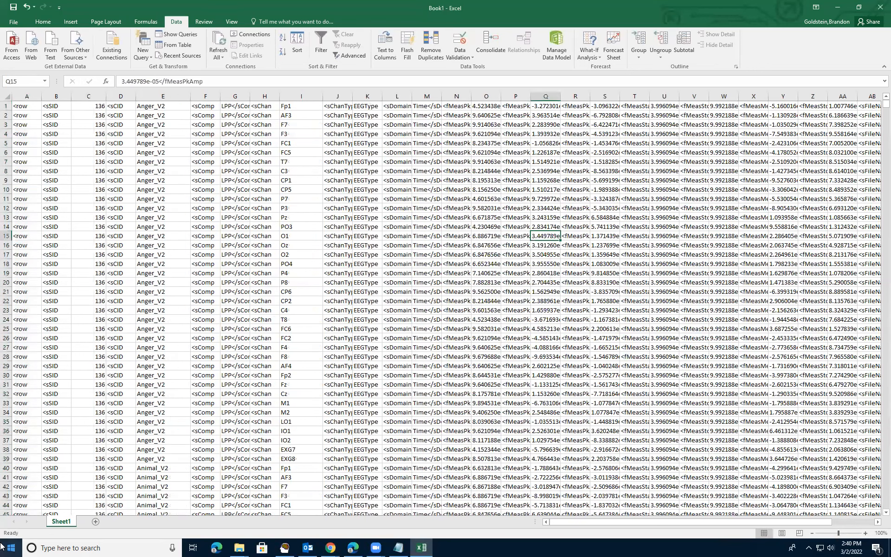
Launch IBM SPSS Statistics from a 'spss' search and cancel the error-report and session prompts.
left_click(91, 546)
type("spss")
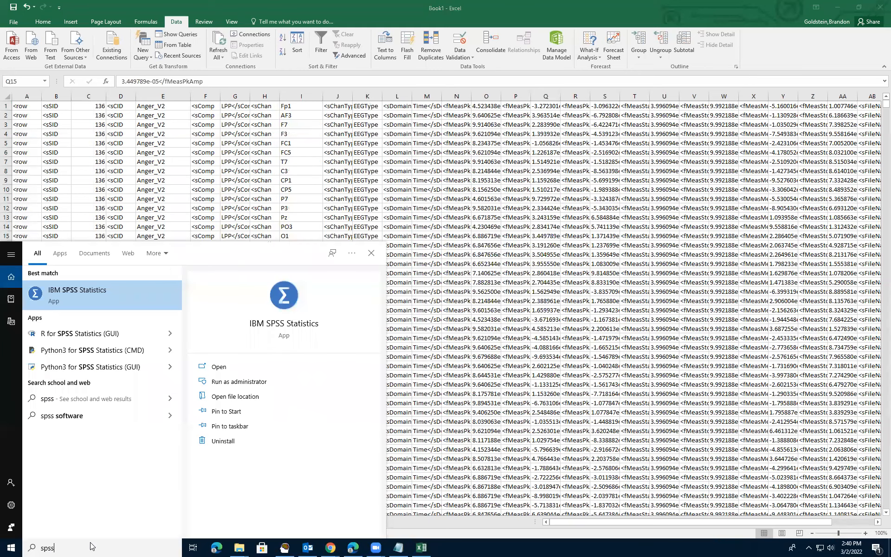
key("Return")
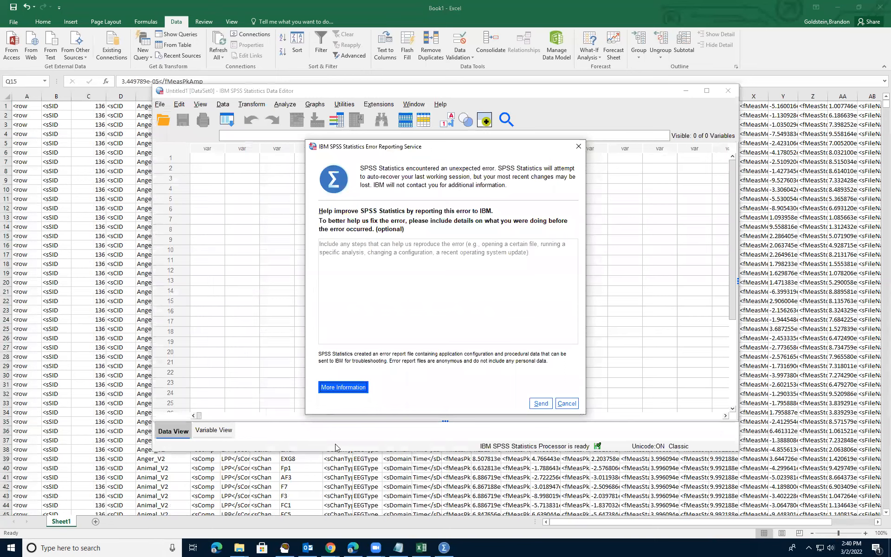
left_click(578, 146)
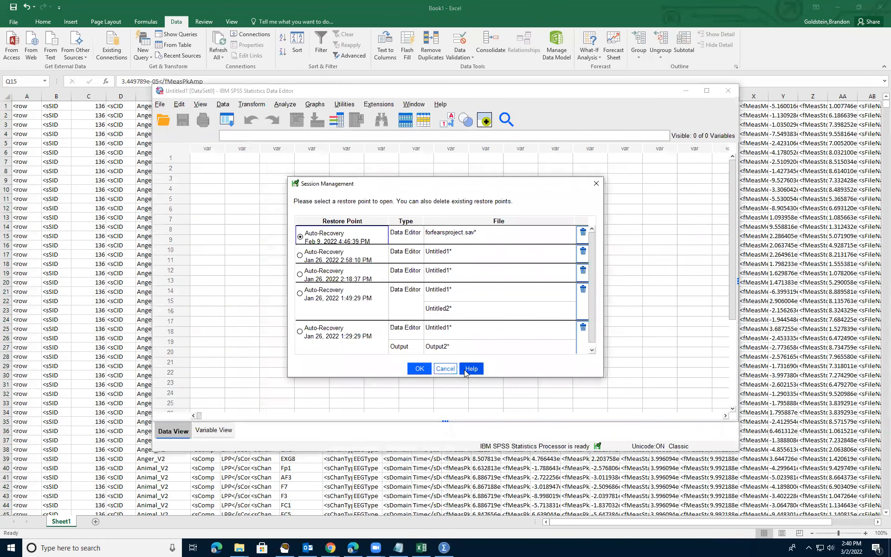
left_click(445, 369)
Paste Excel column C's subject IDs into SPSS as a variable named ID.
left_click(100, 93)
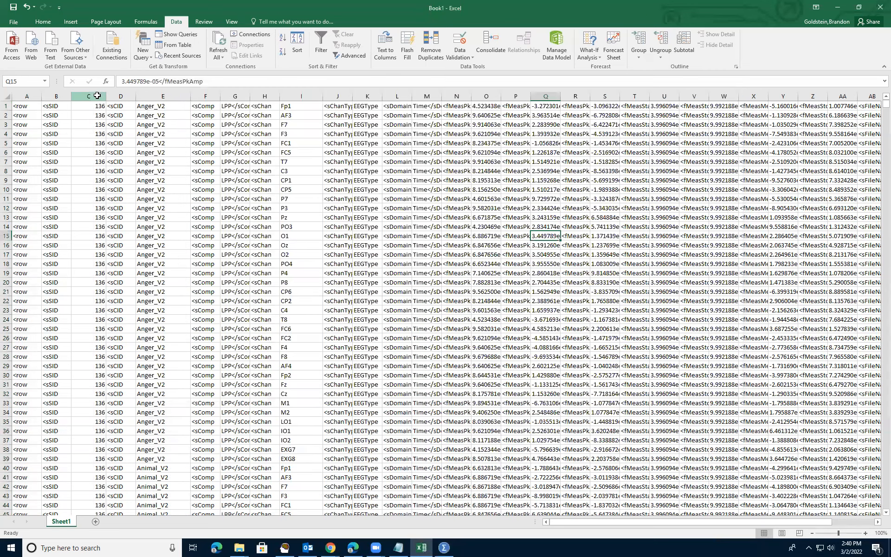
left_click(100, 94)
key("ctrl+c")
left_click(445, 547)
left_click(220, 160)
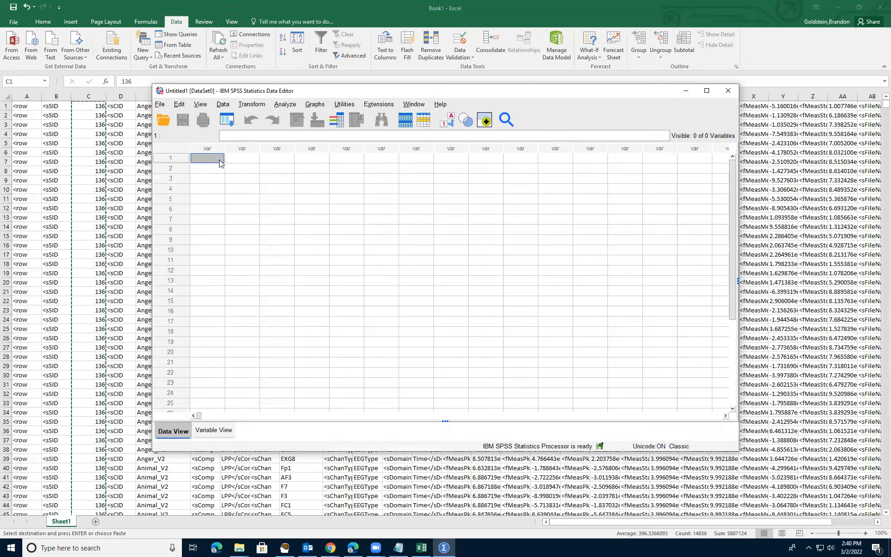
key("ctrl+v")
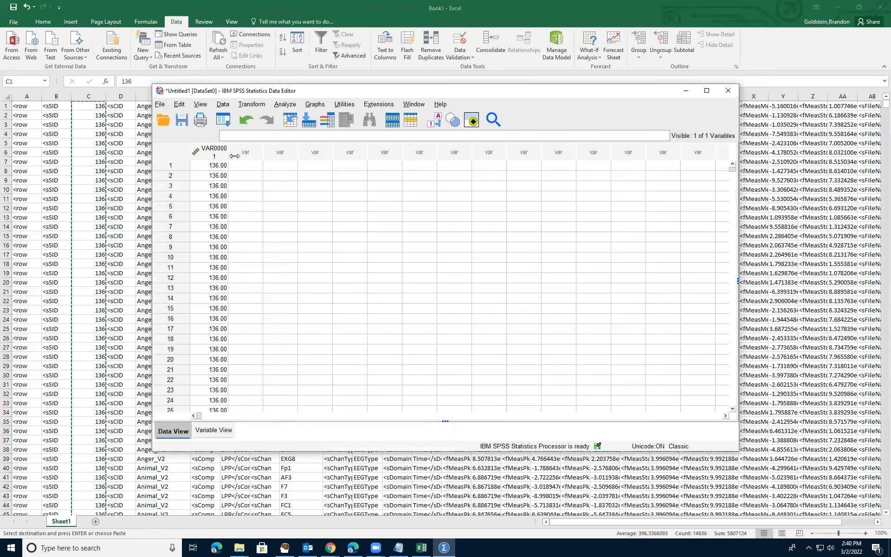
left_click_drag(286, 91, 477, 101)
double_click(407, 163)
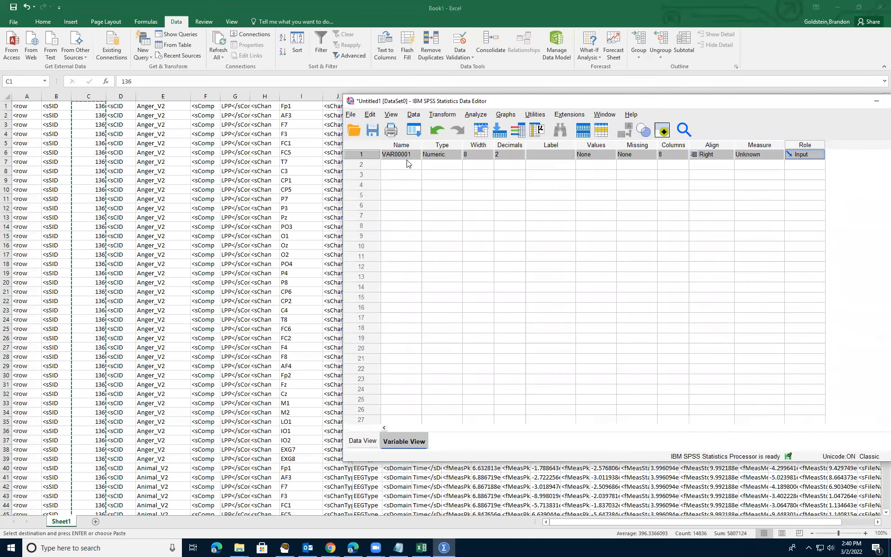
type("ID")
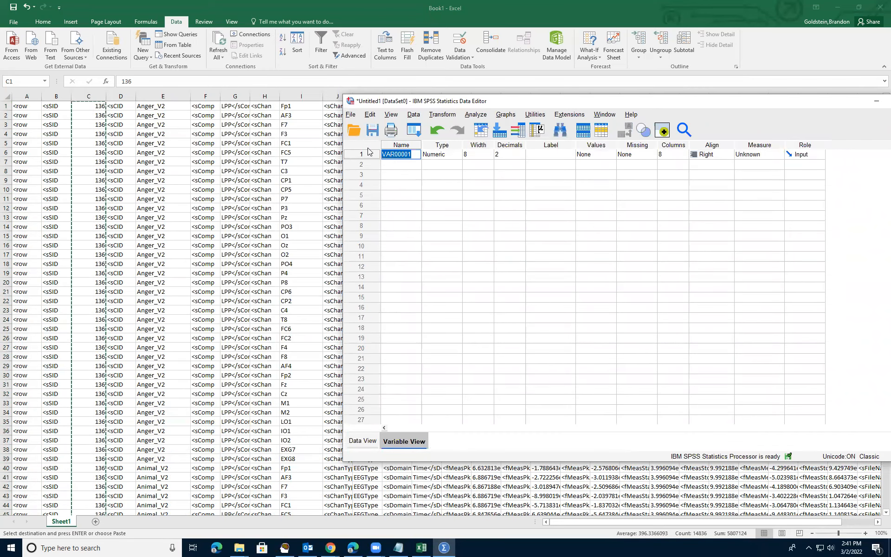
key("Return")
double_click(368, 158)
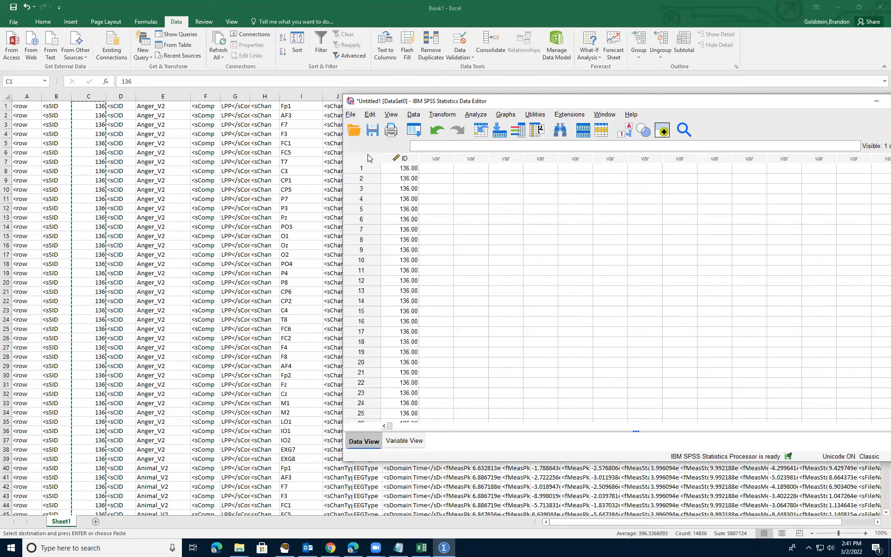
Copy Excel column E's condition labels into the first empty SPSS variable.
left_click(176, 98)
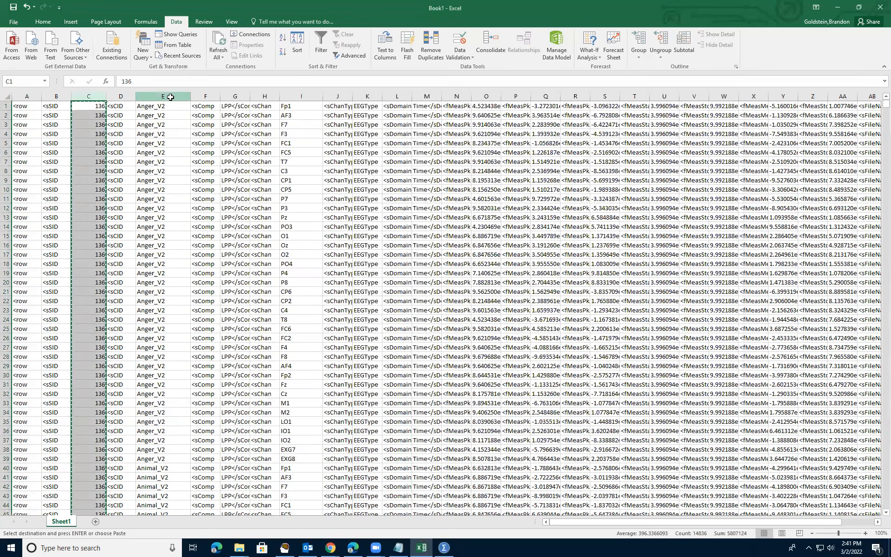
left_click(175, 98)
right_click(172, 96)
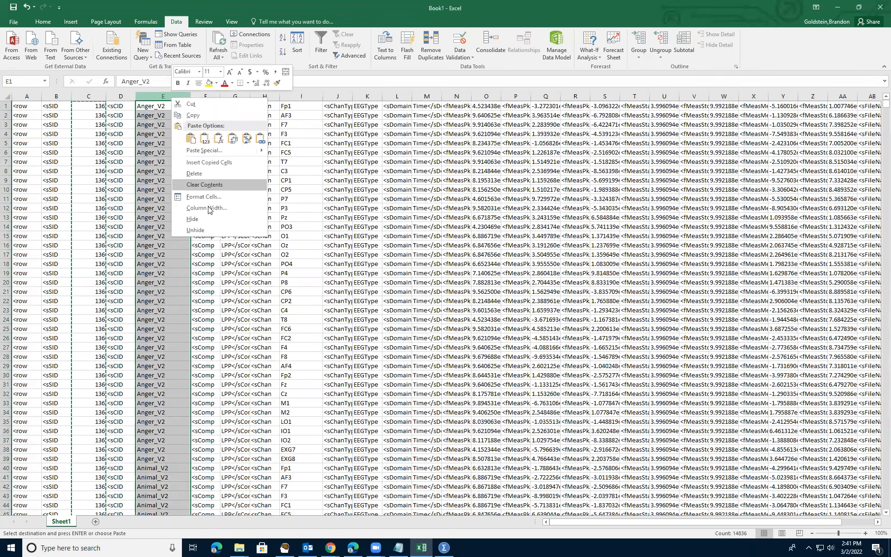
left_click(191, 120)
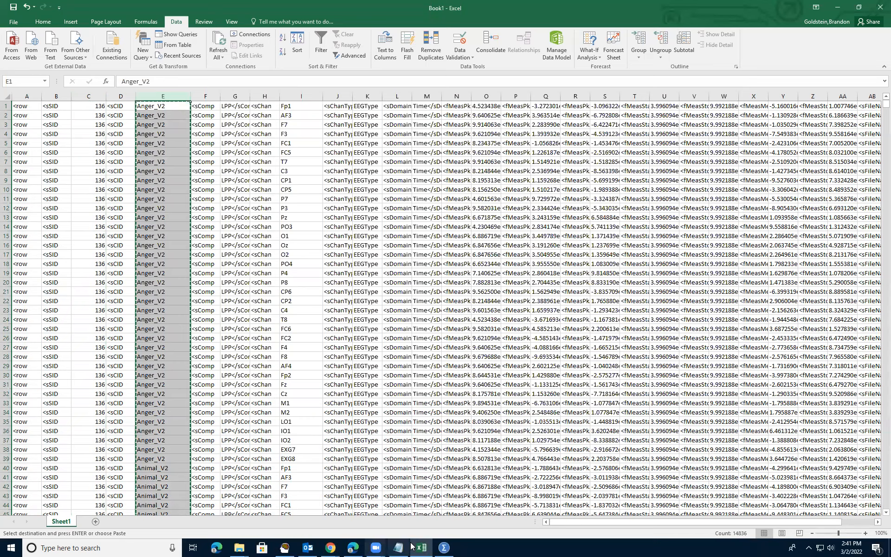
left_click(444, 548)
left_click(449, 169)
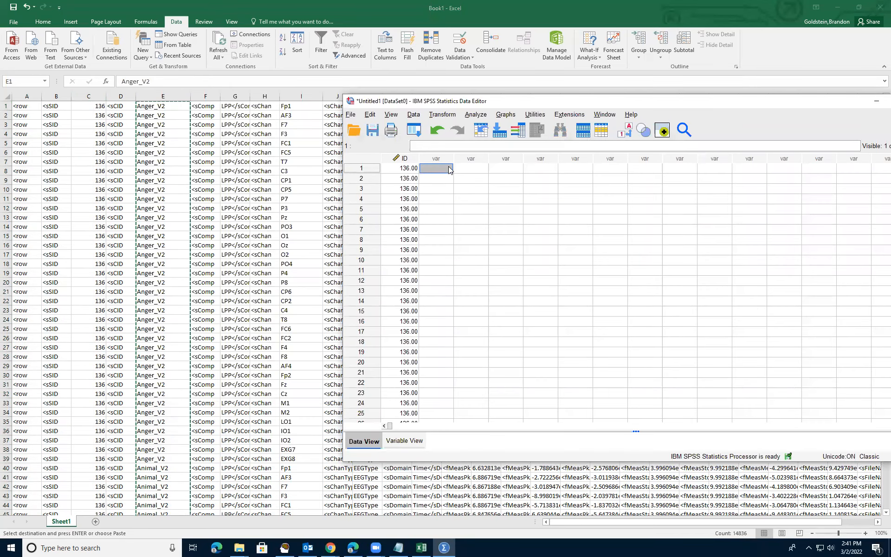
key("ctrl+v")
Rename VAR00002 to Condition in Variable View.
double_click(453, 158)
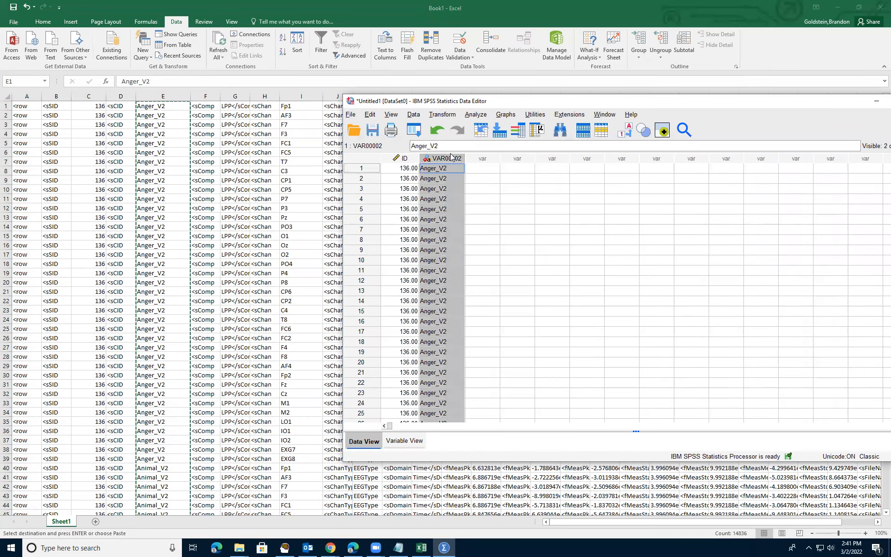
double_click(419, 154)
double_click(410, 155)
key("Return")
type("C")
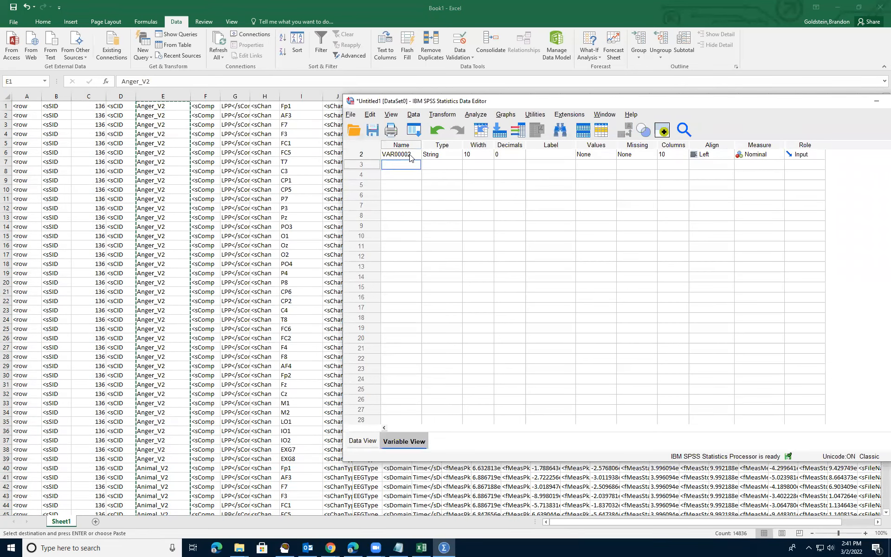
left_click(410, 156)
type("Condi")
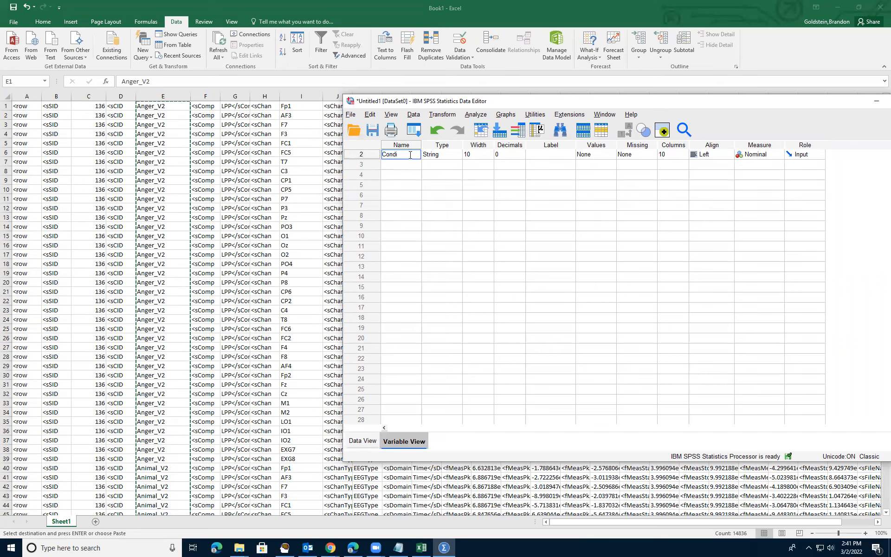
type("tion")
key("Return")
double_click(366, 155)
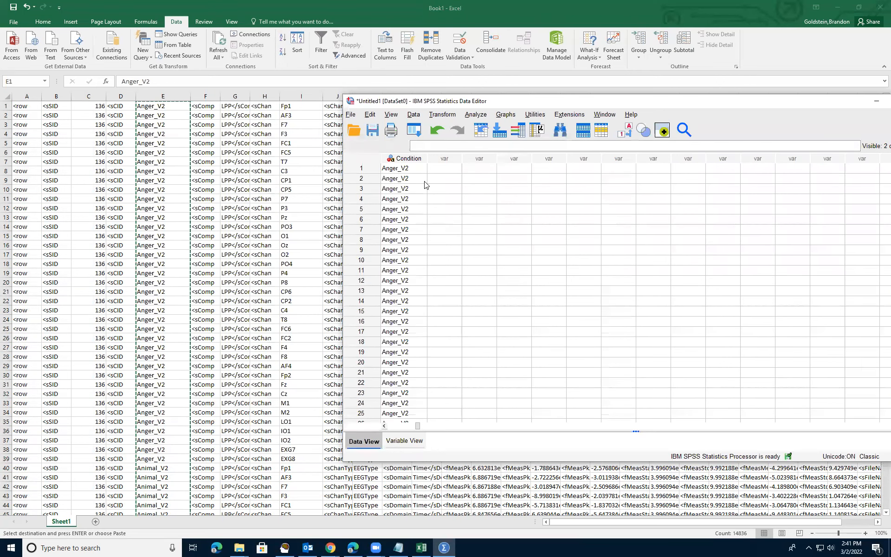
left_click(384, 426)
left_click(302, 92)
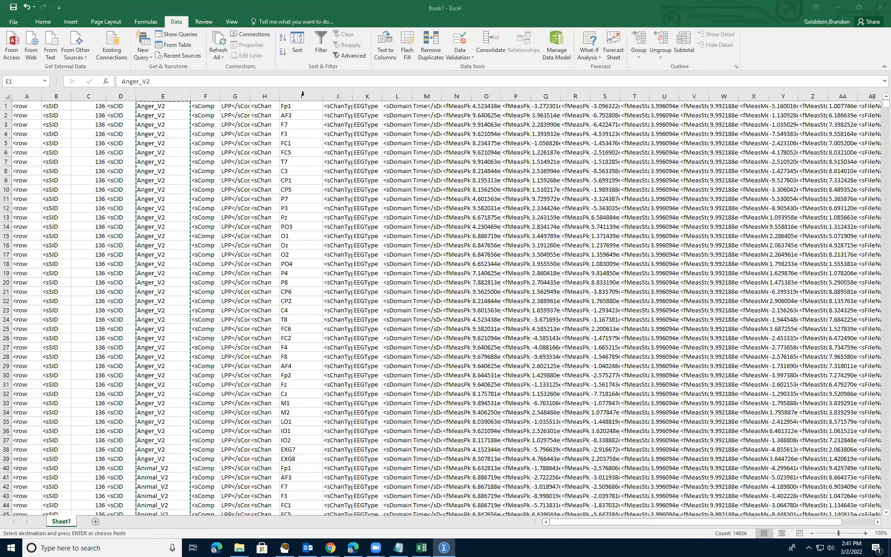
Copy Excel column I's channel labels into the empty SPSS column after Condition.
left_click(303, 95)
key("ctrl+c")
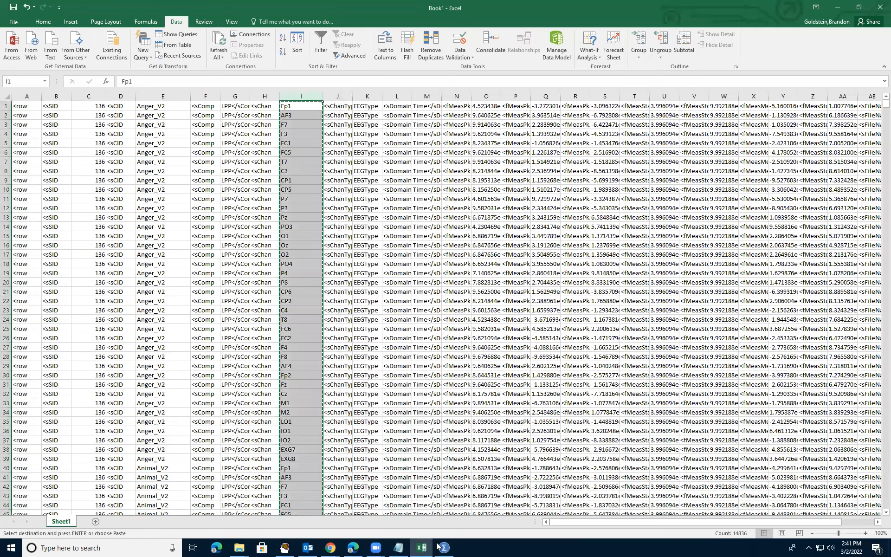
key("alt+Tab")
left_click(482, 158)
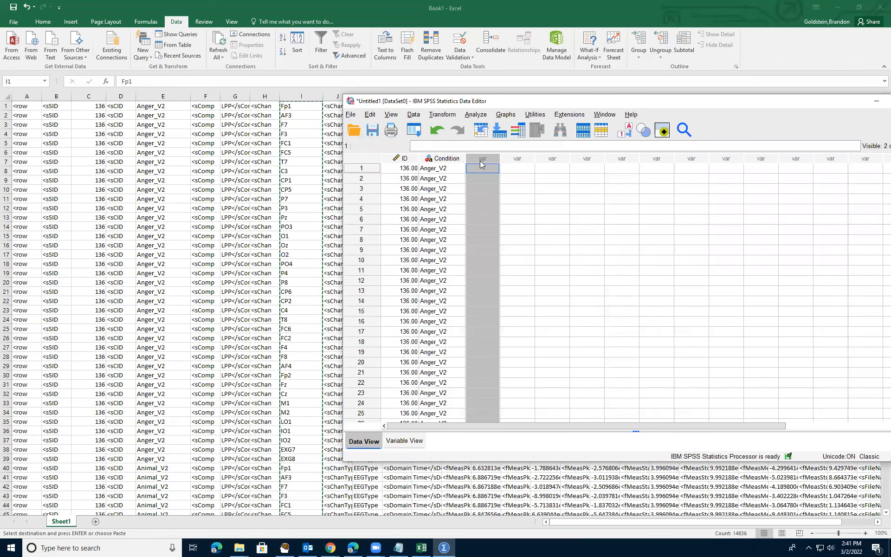
left_click(484, 169)
right_click(485, 169)
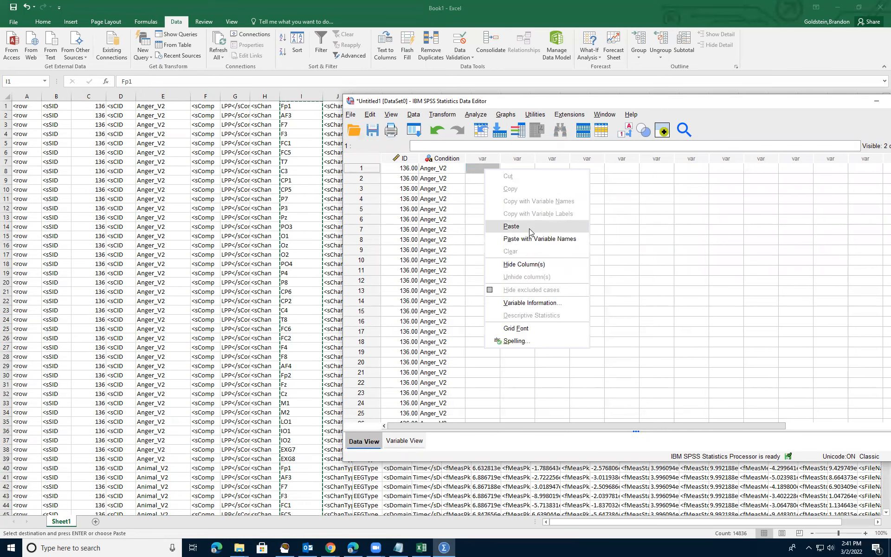
left_click(511, 227)
Rename VAR00003 to Channel and return to the data grid.
double_click(482, 158)
left_click(399, 154)
type("Cha")
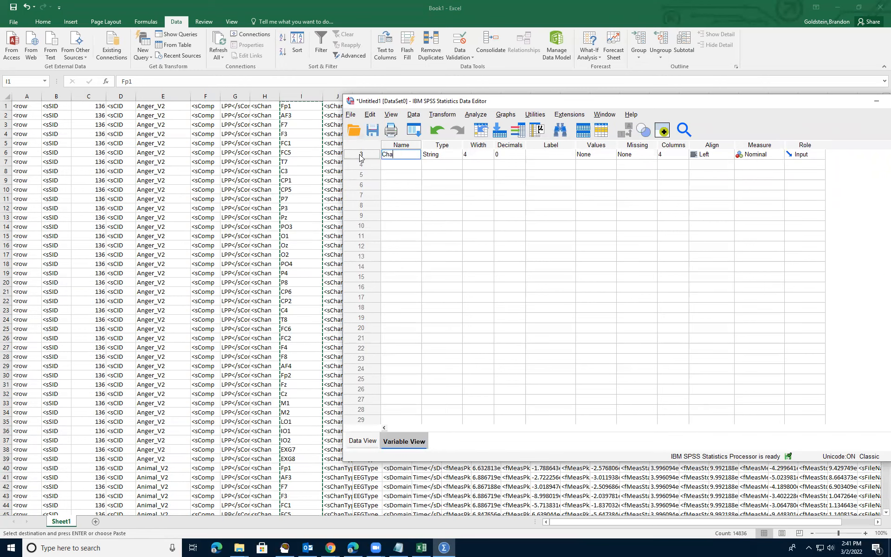
type("nnel")
key("Return")
scroll(360, 159, "up", 1)
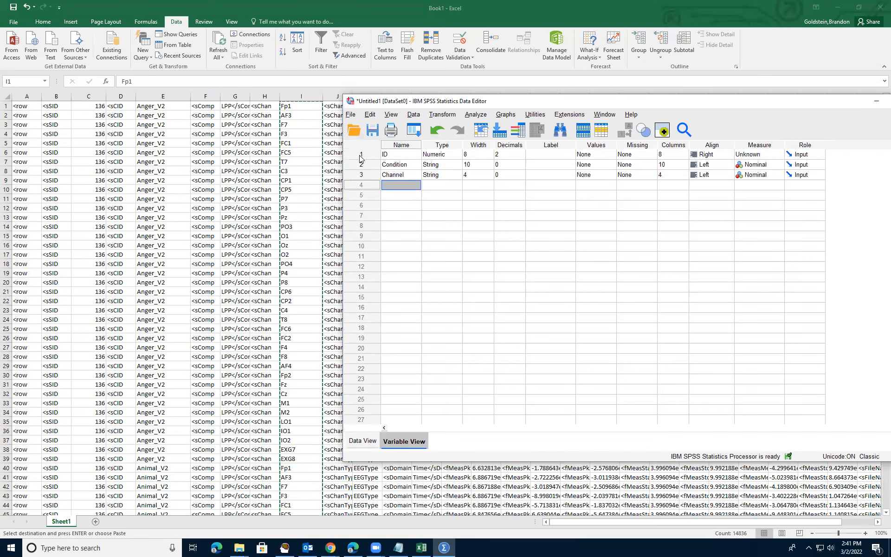
key("ctrl+t")
right_click(395, 168)
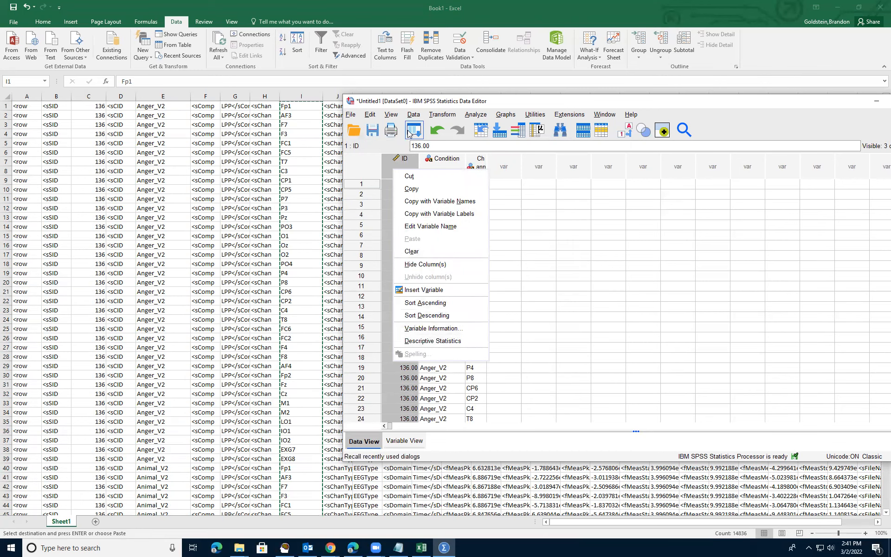
left_click(434, 341)
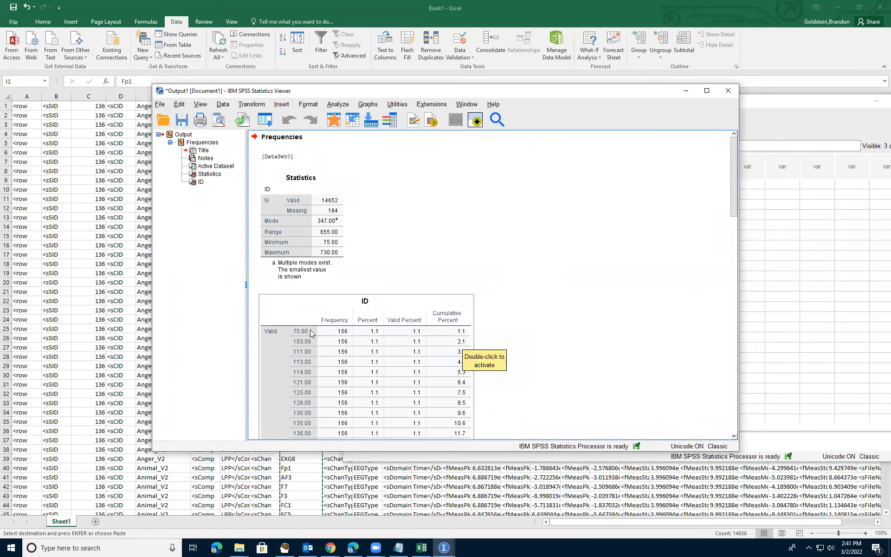
scroll(342, 338, "down", 10)
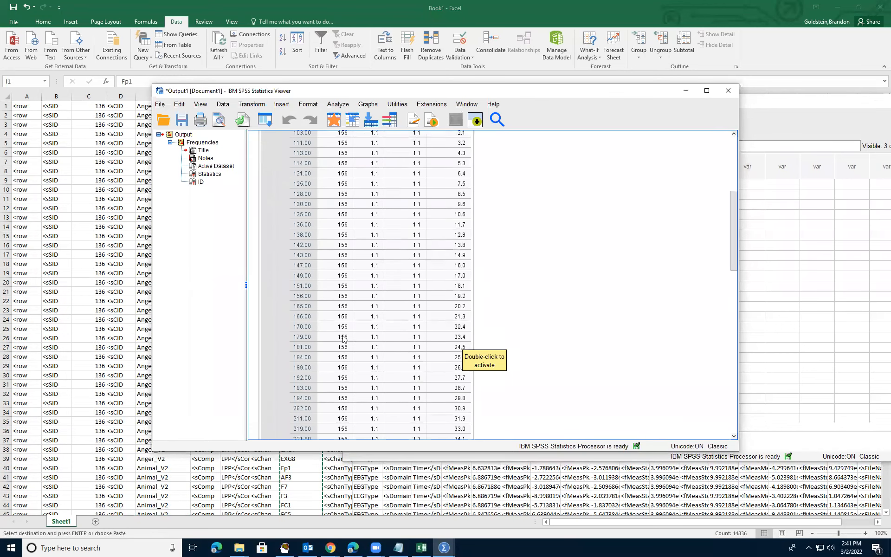
scroll(343, 339, "down", 5)
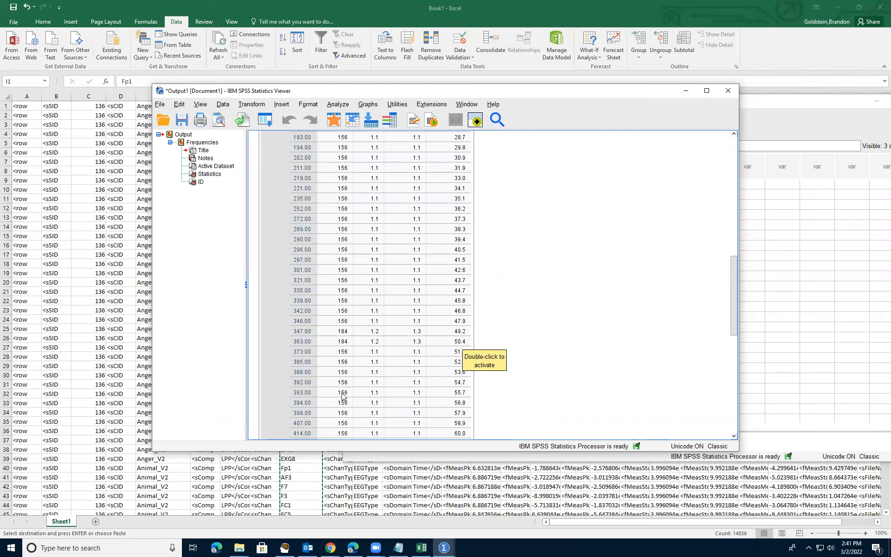
scroll(342, 392, "up", 10)
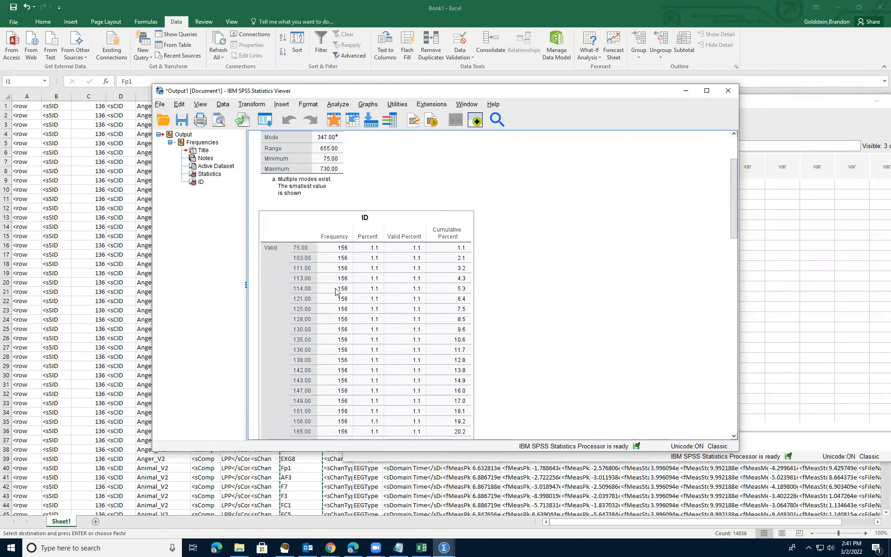
scroll(337, 295, "down", 5)
scroll(338, 298, "down", 3)
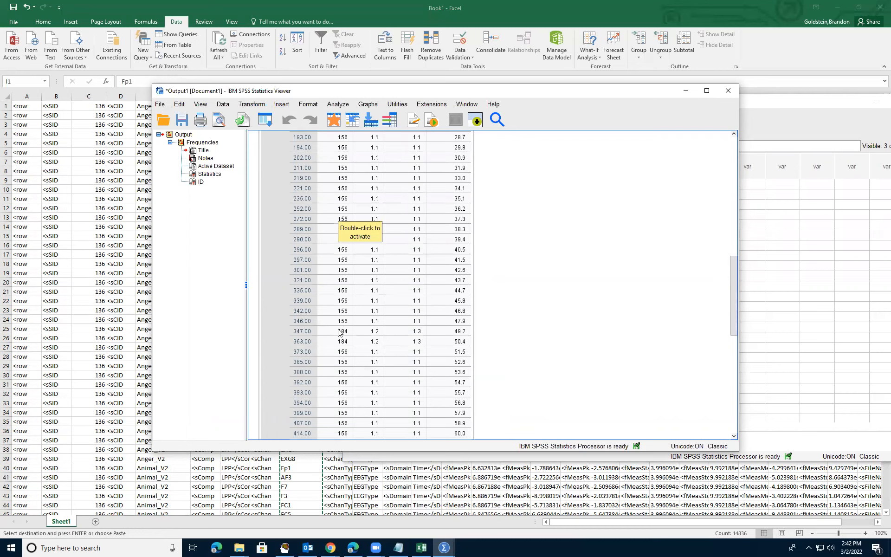
scroll(350, 331, "down", 4)
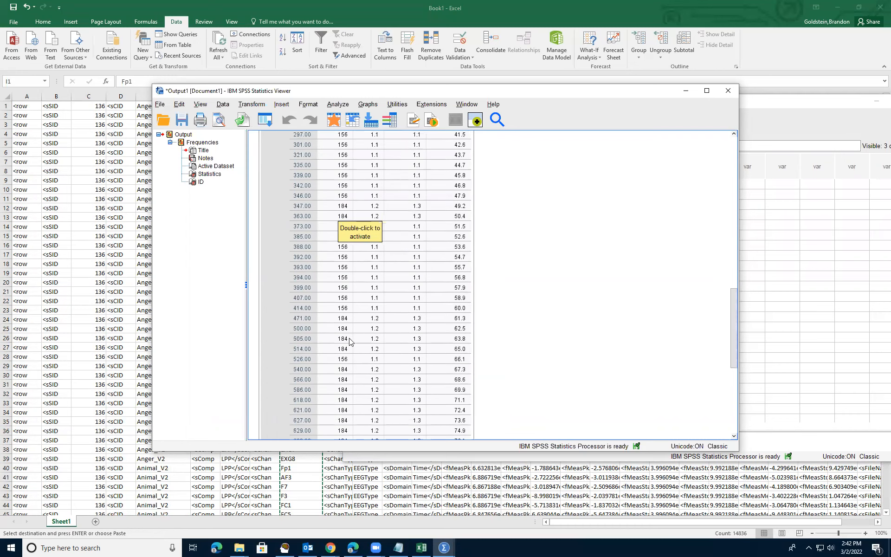
scroll(352, 365, "down", 8)
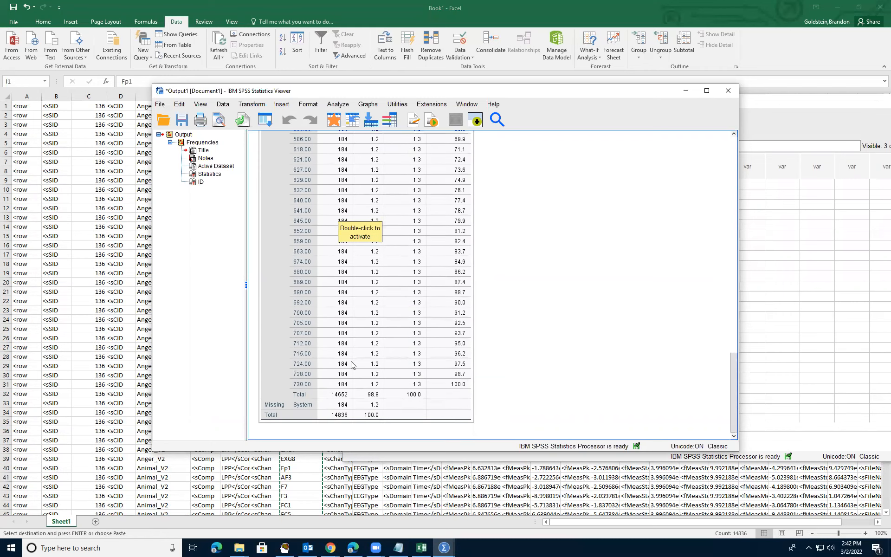
scroll(352, 362, "up", 20)
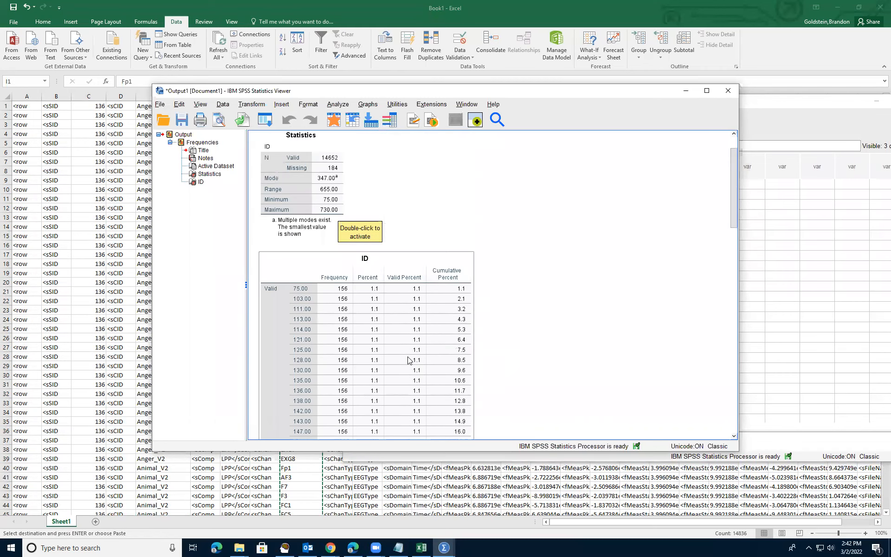
scroll(511, 320, "down", 5)
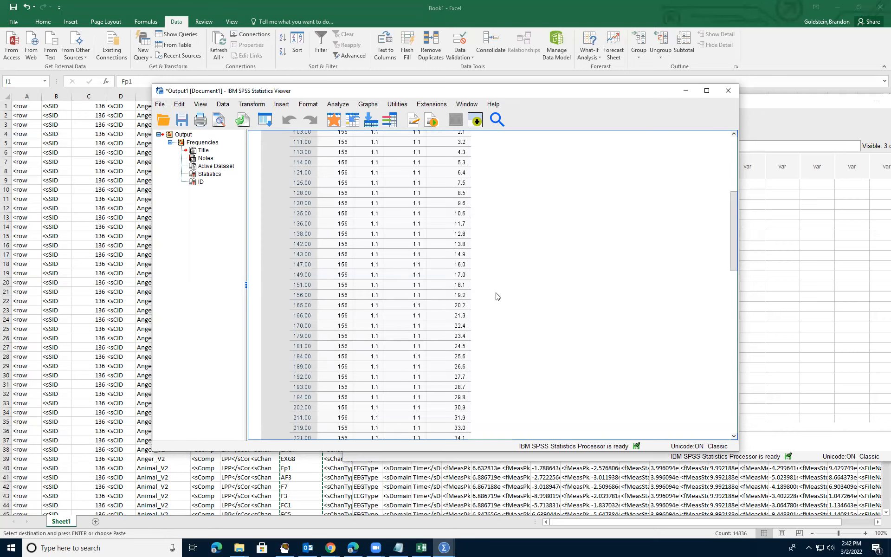
scroll(362, 324, "up", 5)
scroll(362, 324, "down", 15)
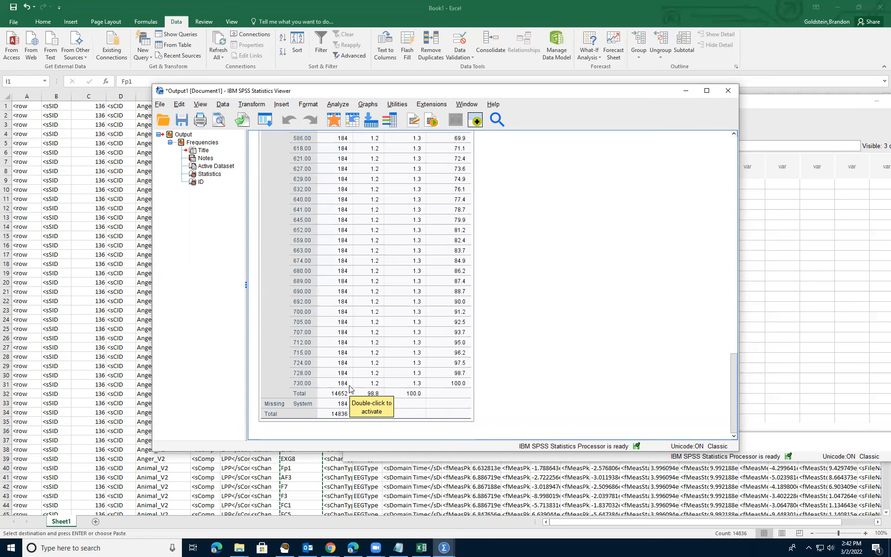
scroll(350, 388, "up", 5)
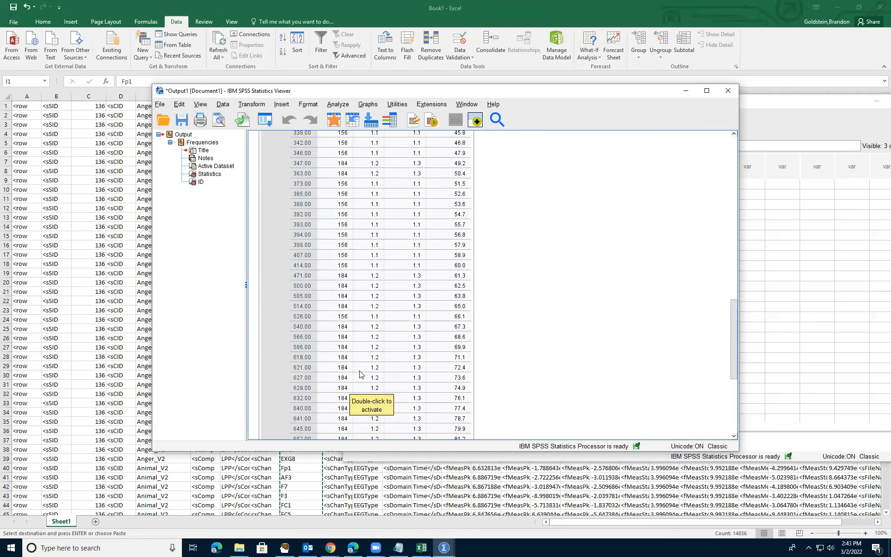
scroll(360, 371, "up", 5)
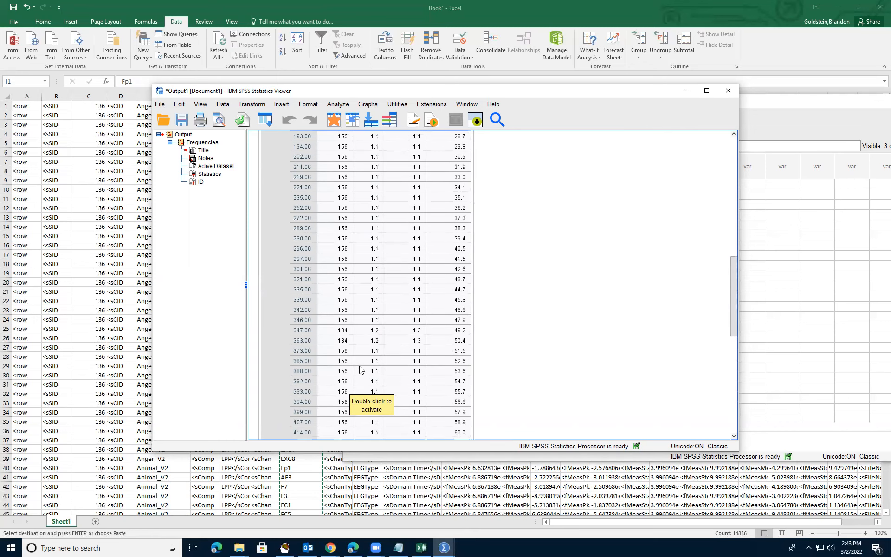
scroll(359, 370, "up", 10)
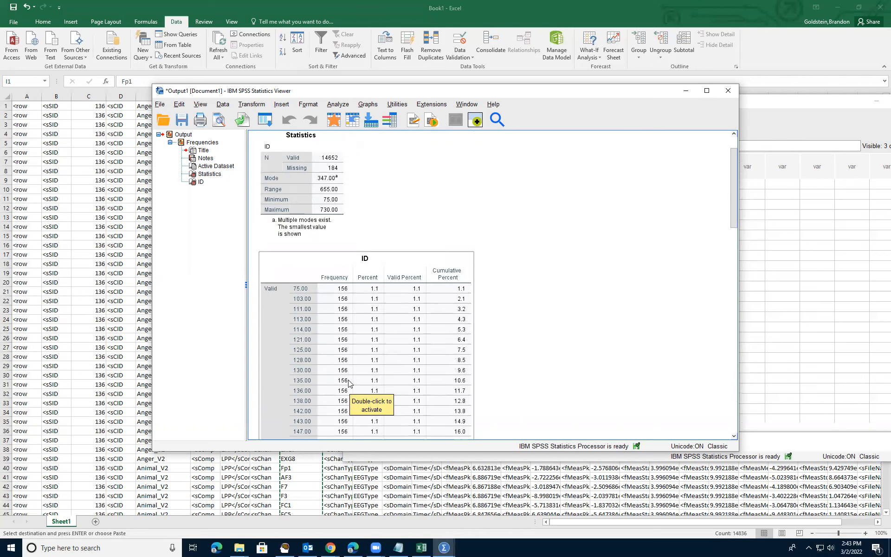
scroll(357, 427, "down", 3)
scroll(357, 428, "down", 7)
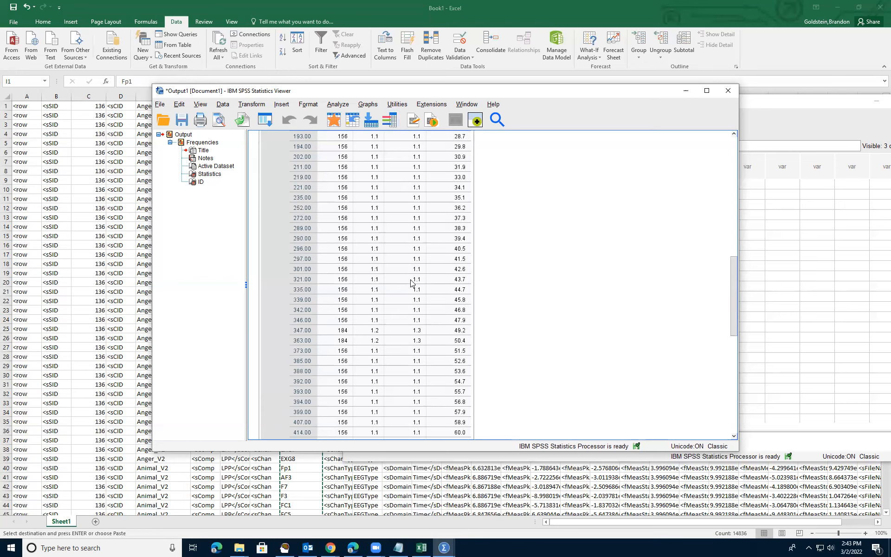
scroll(413, 284, "up", 10)
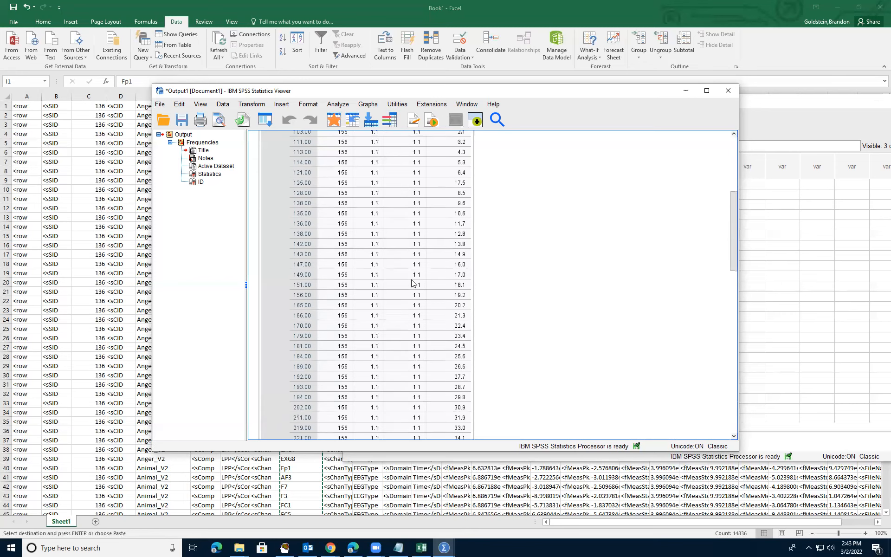
scroll(417, 299, "down", 5)
scroll(417, 299, "down", 10)
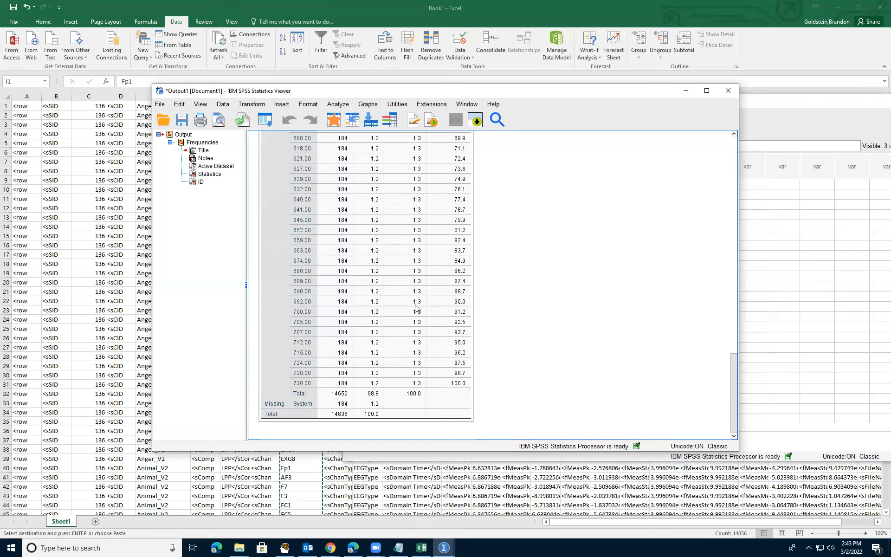
Dismiss the EMSE Data Editor's inconsistent row-count error and minimize the editor.
left_click(285, 548)
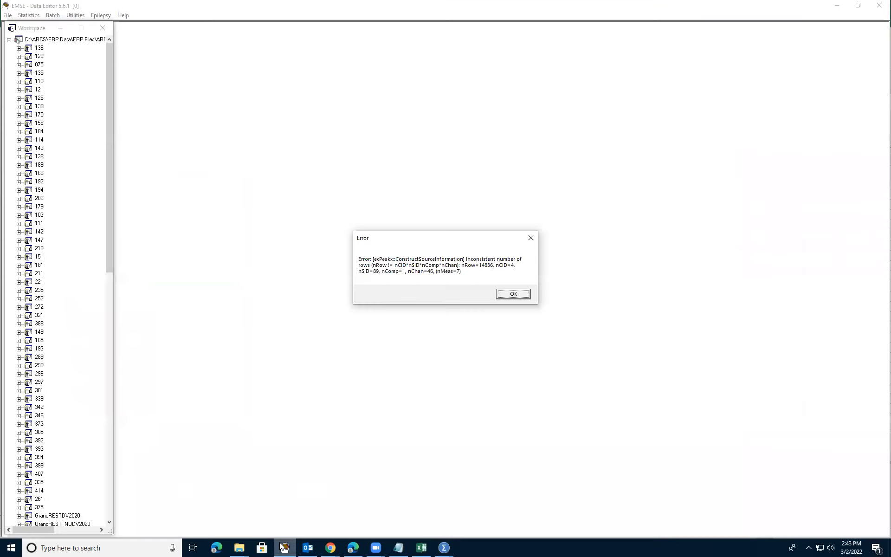
left_click(531, 238)
left_click(58, 15)
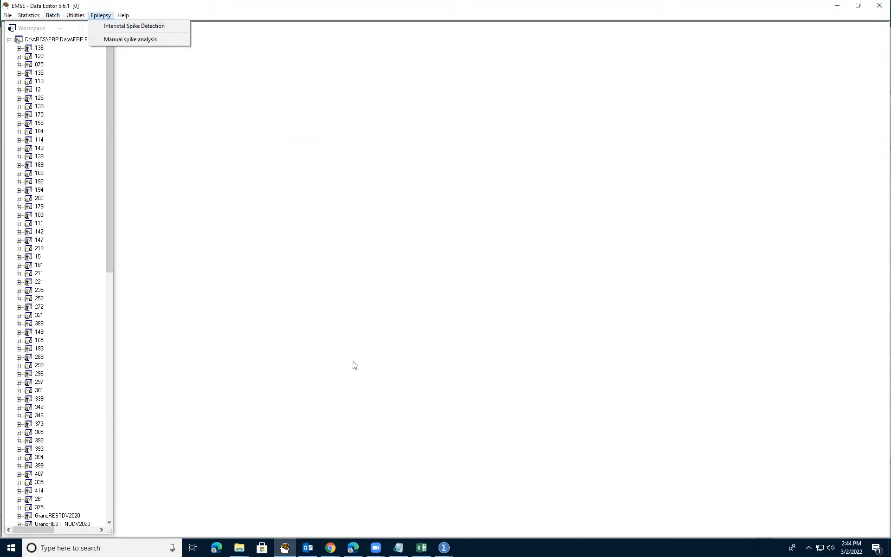
left_click(284, 548)
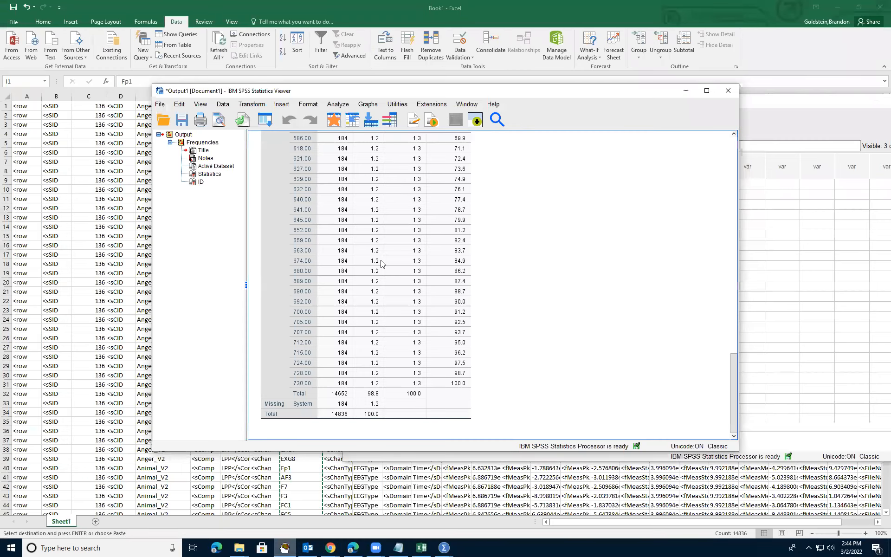
scroll(362, 371, "down", 2)
scroll(352, 337, "up", 10)
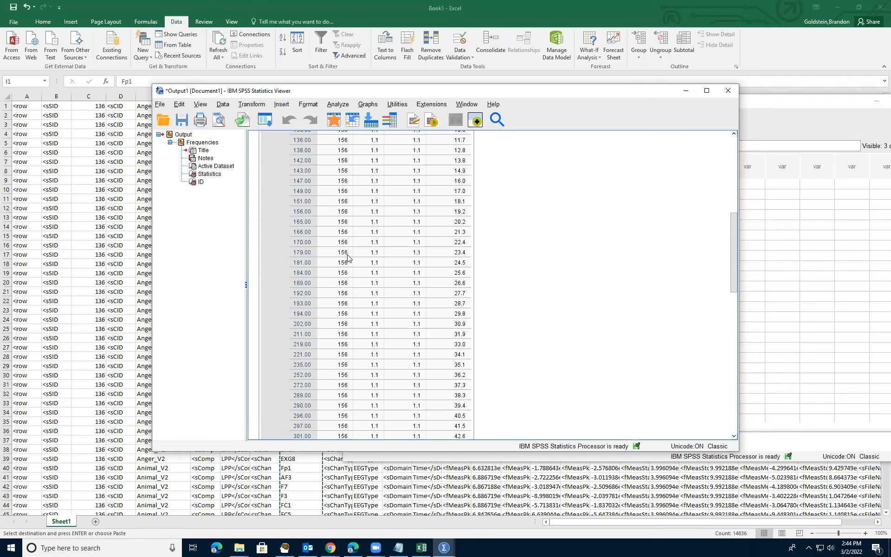
scroll(344, 220, "up", 5)
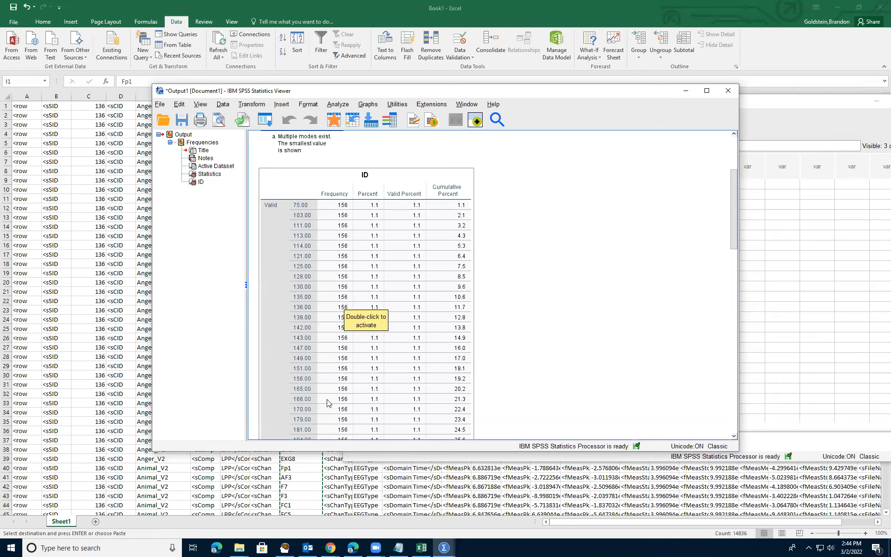
scroll(328, 408, "down", 5)
scroll(344, 311, "down", 4)
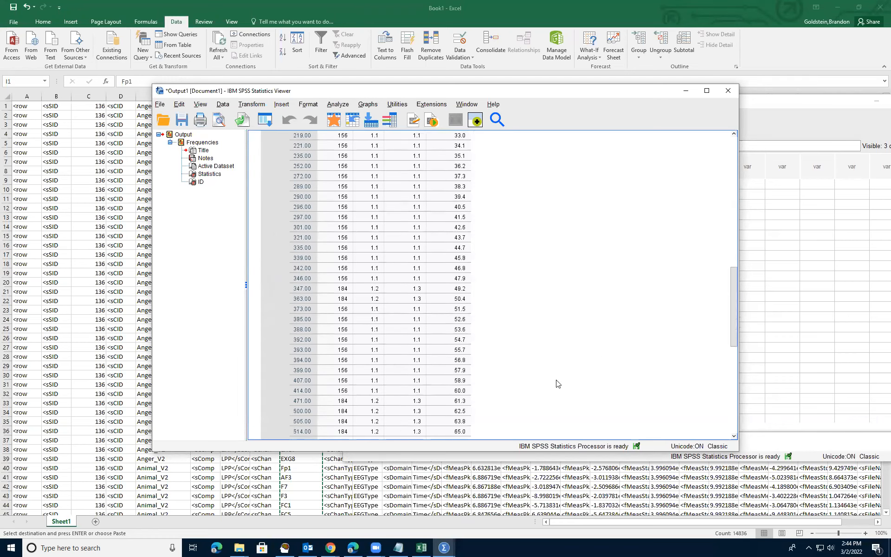
scroll(534, 387, "down", 2)
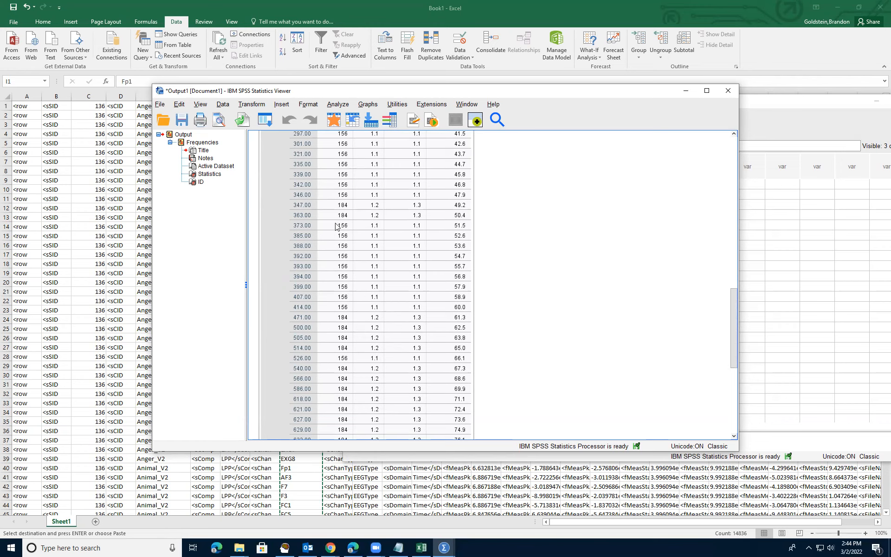
scroll(339, 263, "up", 3)
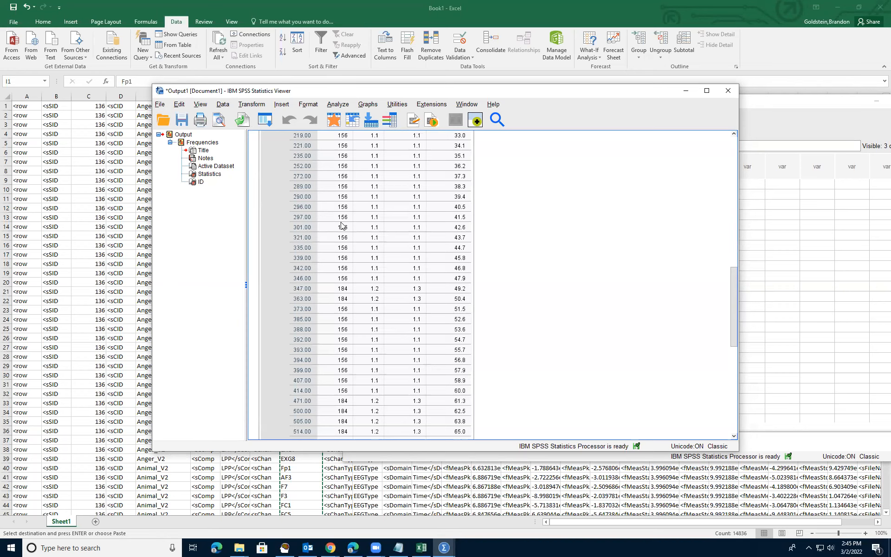
Run Crosstabs with ID in Row(s) and Channel in Column(s).
left_click(342, 106)
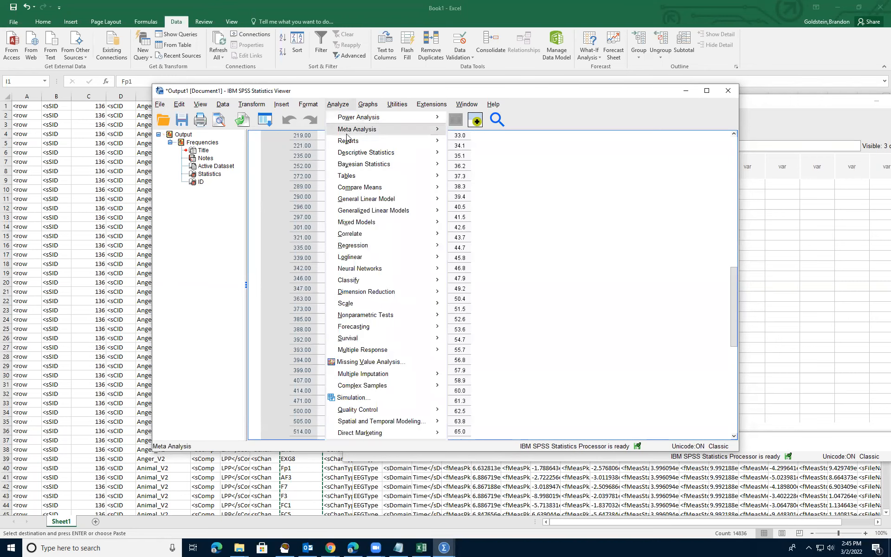
mouse_move(354, 156)
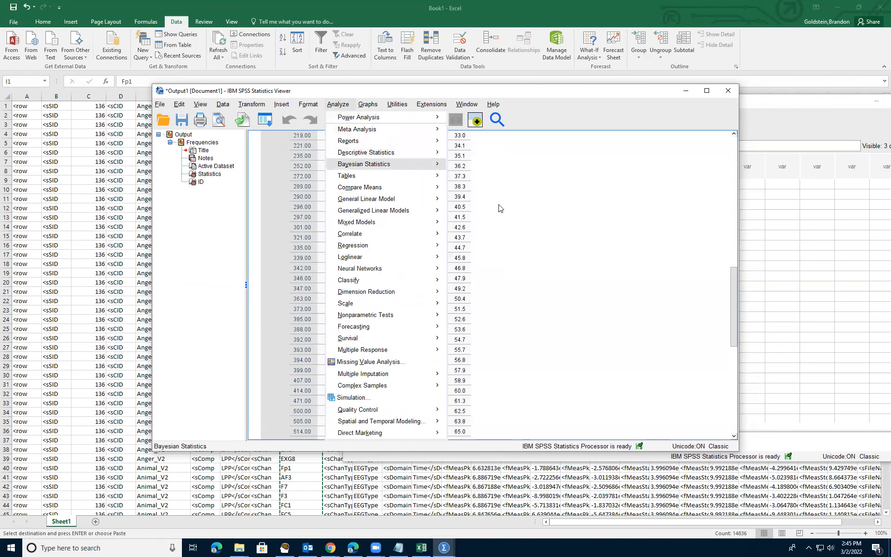
left_click(486, 208)
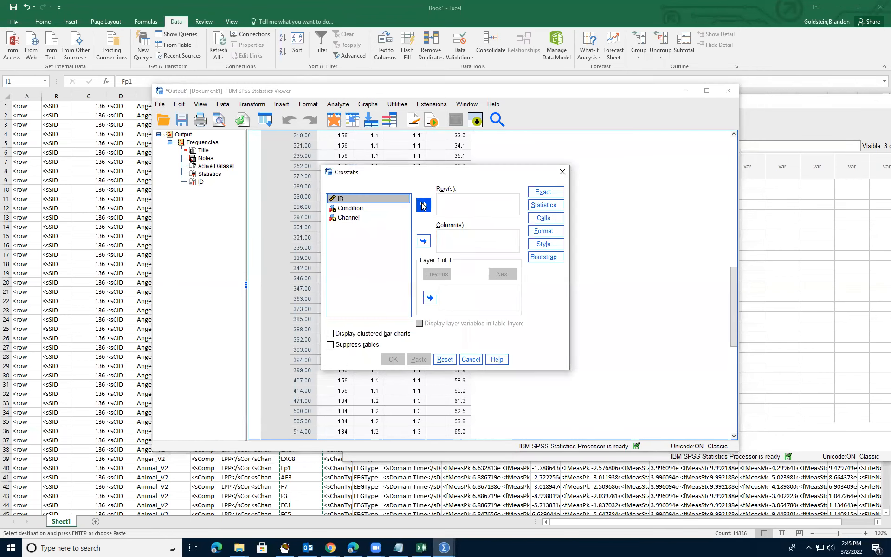
left_click(424, 206)
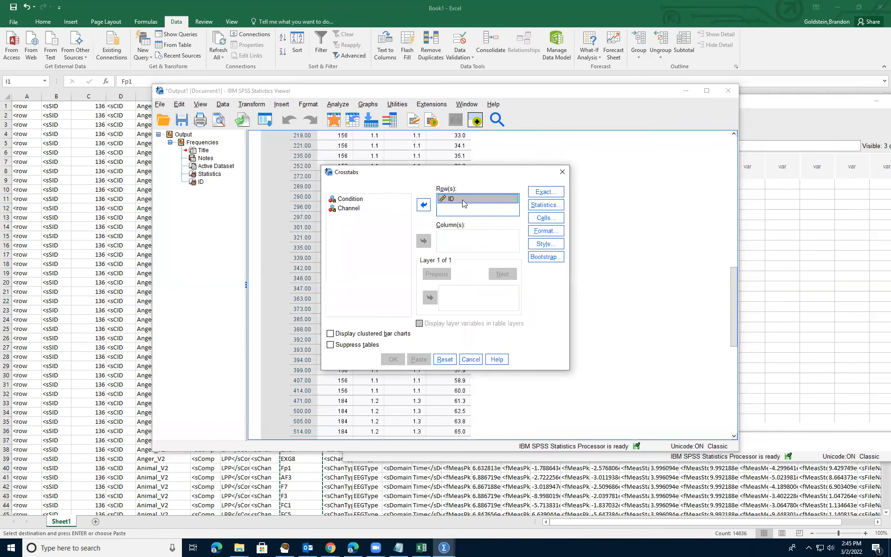
left_click(360, 210)
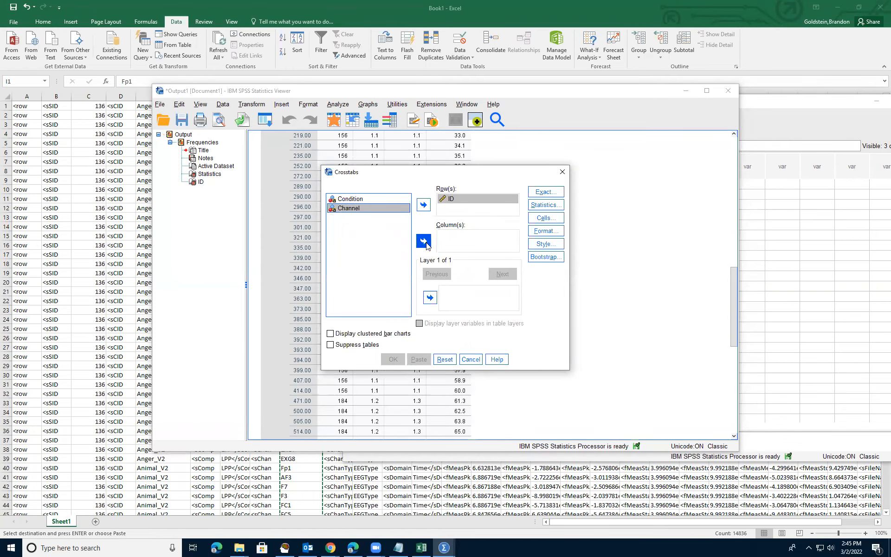
left_click(424, 241)
left_click(393, 359)
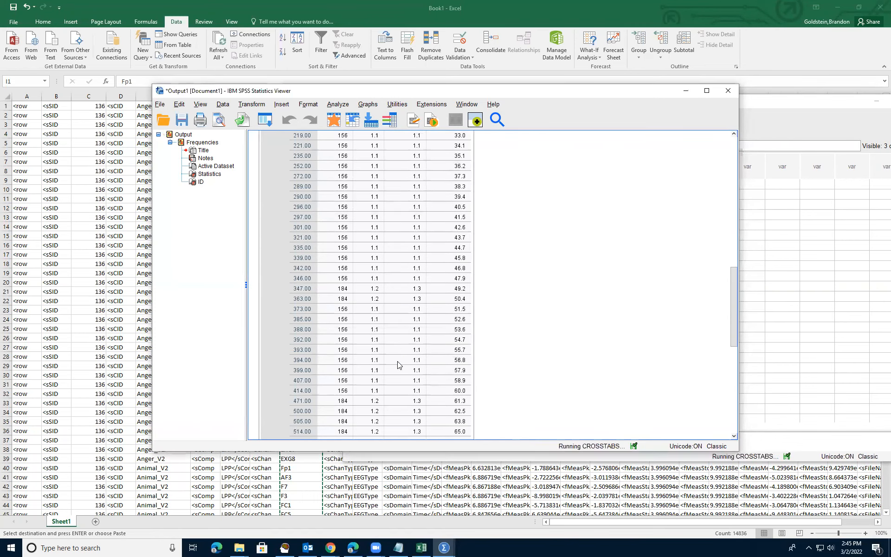
Maximize the Viewer and review the ID * Channel crosstab down to its Total row, noting the 0 counts under Erg1 and Erg2.
left_click(707, 91)
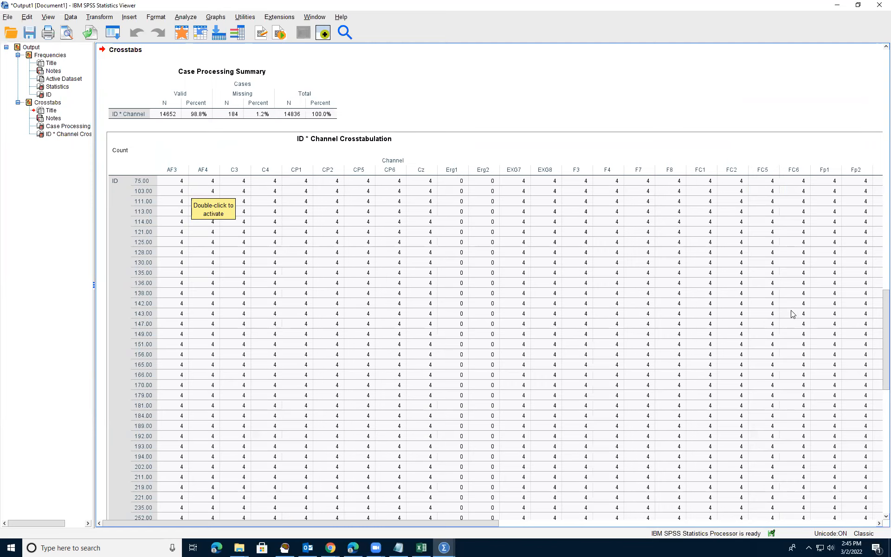
scroll(457, 281, "down", 10)
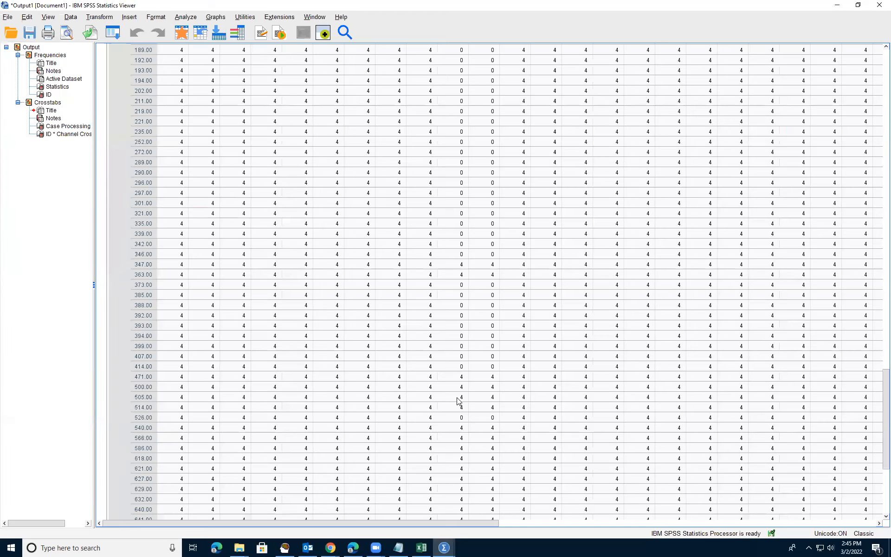
scroll(458, 400, "up", 10)
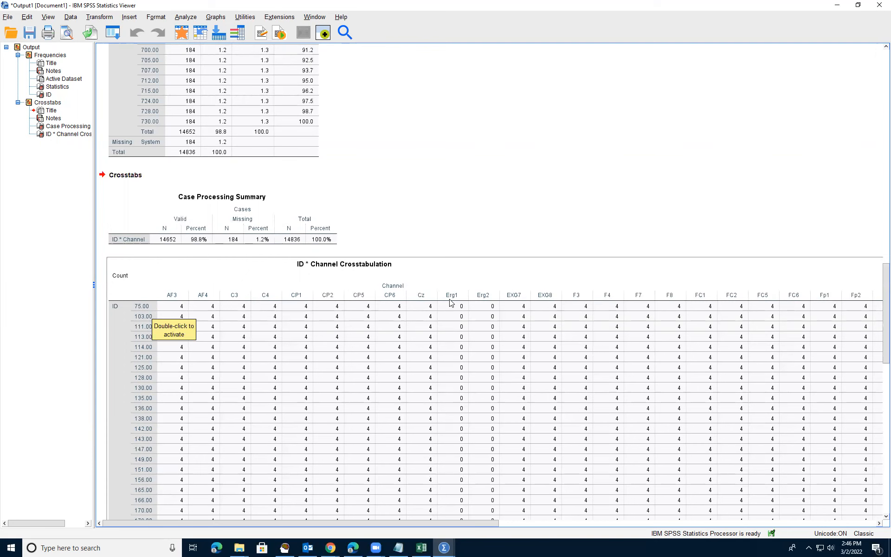
scroll(502, 348, "down", 15)
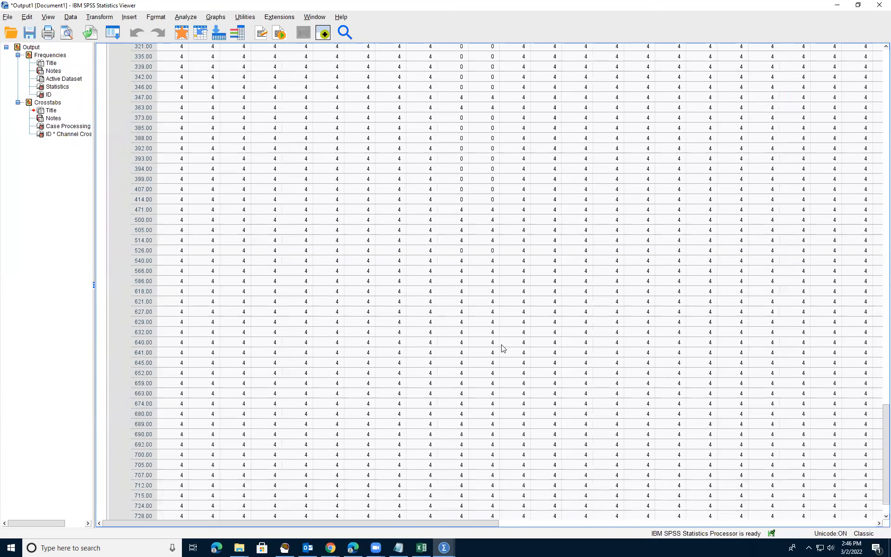
scroll(503, 348, "down", 2)
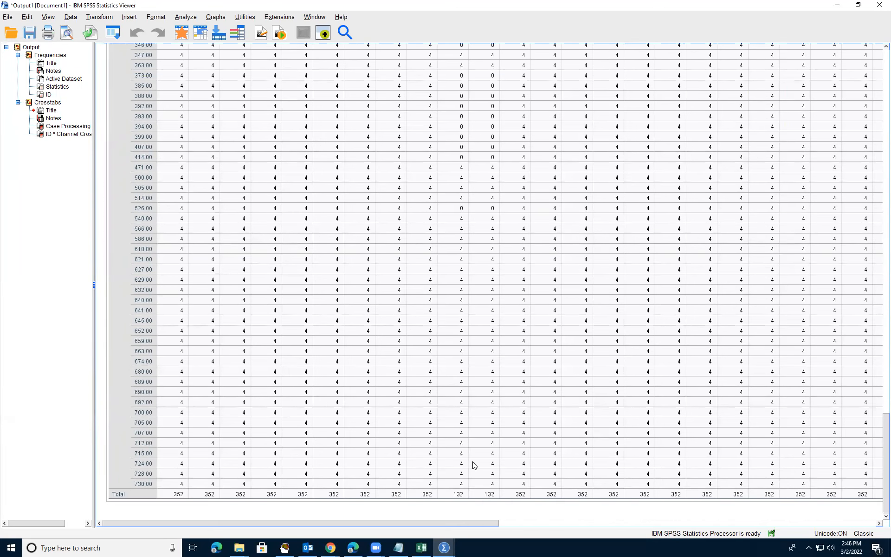
scroll(485, 254, "up", 8)
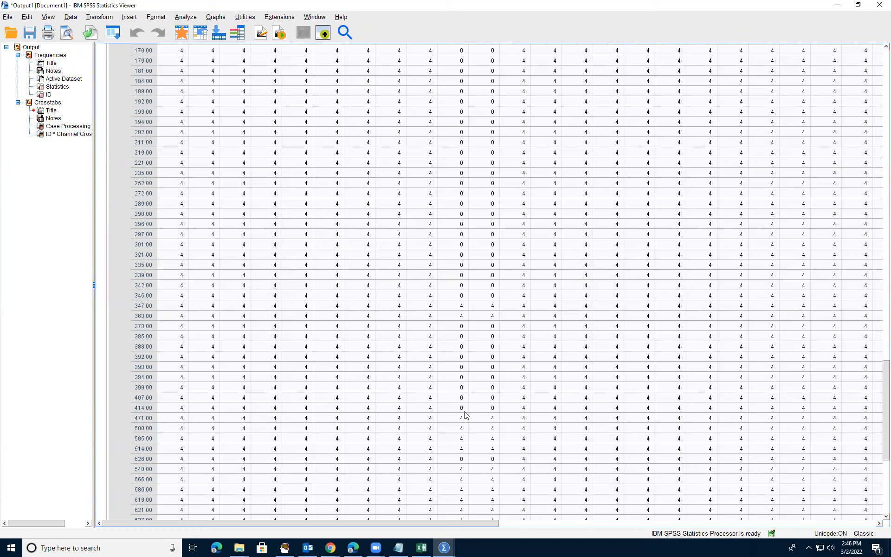